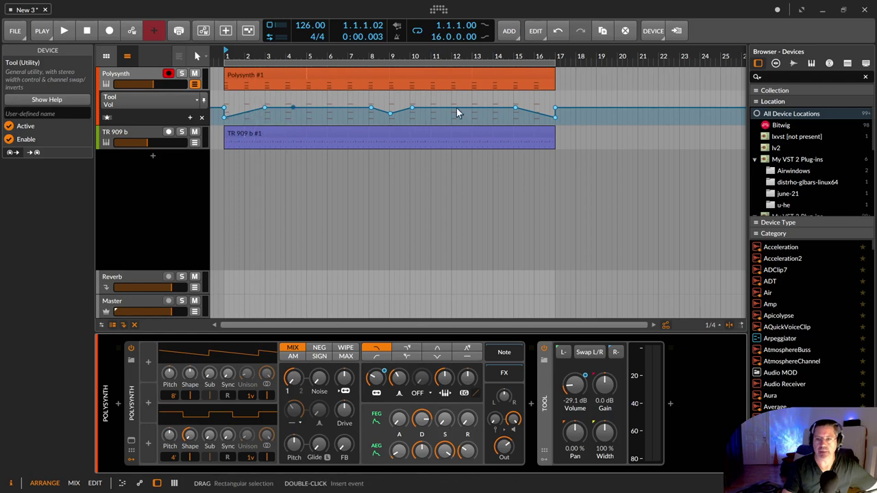
Lower the Tool volume automation point near bar 9 on the Polysynth track to about -42.4 dB
{"action": "left_click", "coordinate": [554, 108]}
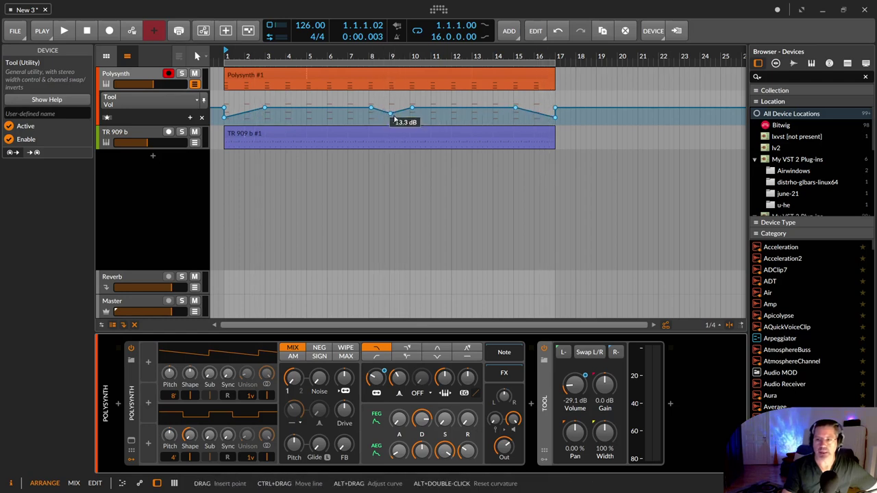
{"action": "left_click", "coordinate": [391, 116]}
{"action": "left_click_drag", "start_coordinate": [390, 114], "coordinate": [390, 119]}
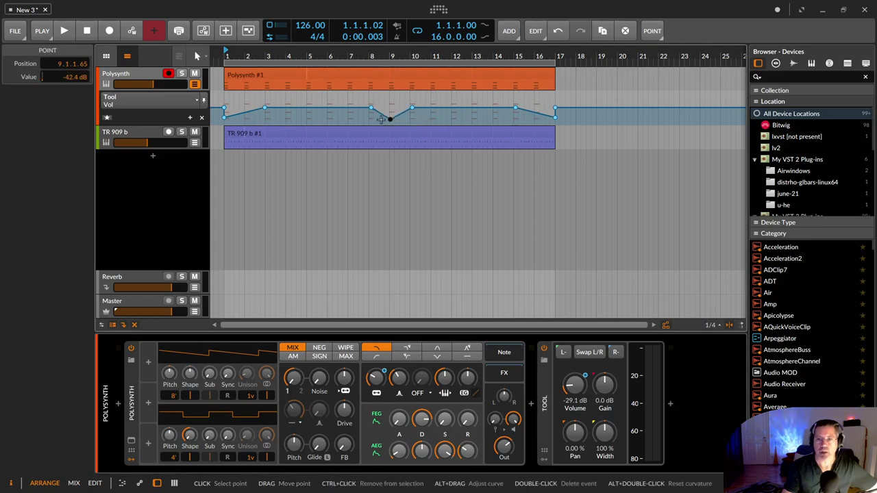
Play the arrangement to hear the Tool volume automation, slightly lower the TR 909 b track volume, and stop playback
{"action": "left_click", "coordinate": [64, 31]}
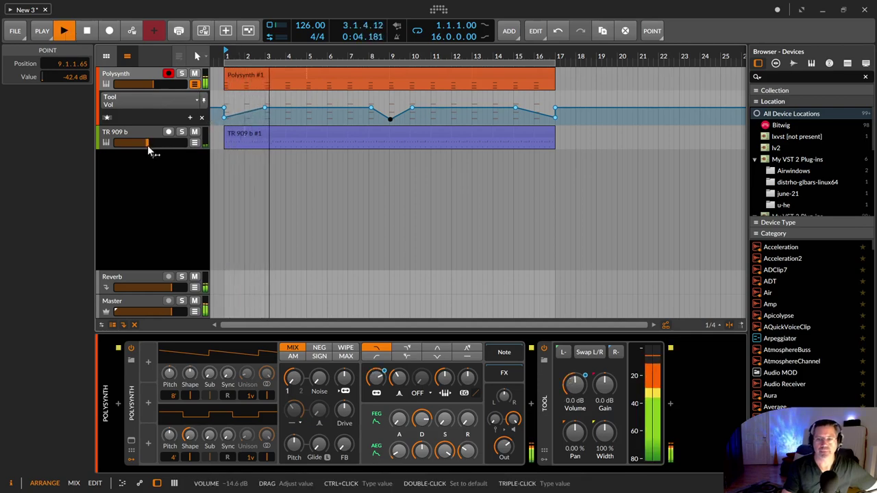
{"action": "left_click_drag", "start_coordinate": [146, 143], "coordinate": [146, 143]}
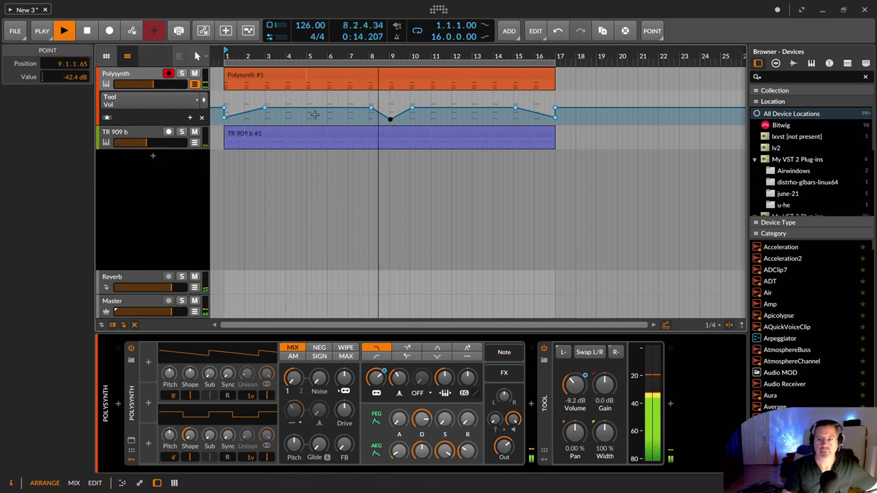
{"action": "left_click", "coordinate": [87, 31]}
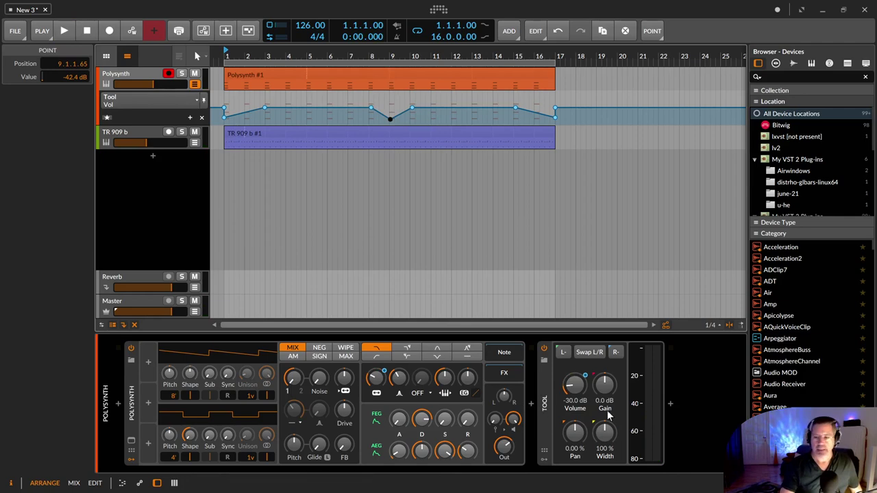
Adjust the Polysynth track's volume fader to about -6.9 dB
{"action": "left_click", "coordinate": [157, 83]}
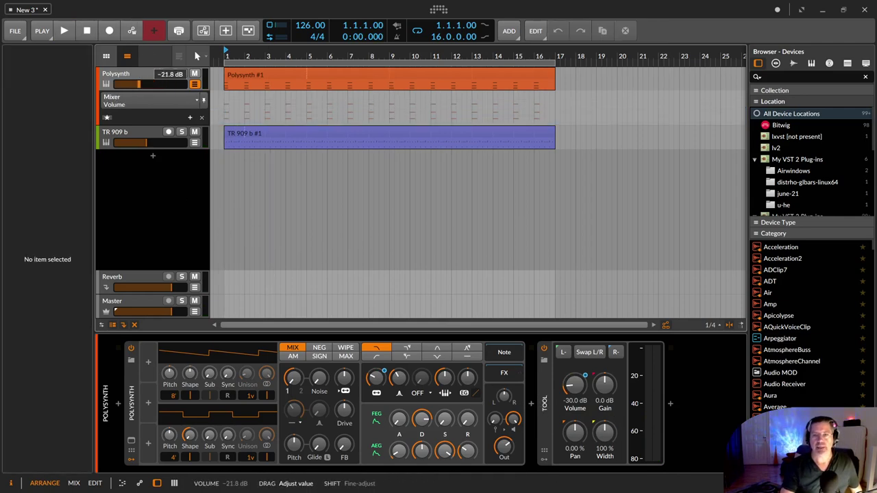
{"action": "left_click_drag", "start_coordinate": [157, 83], "coordinate": [157, 84]}
{"action": "left_click", "coordinate": [396, 27]}
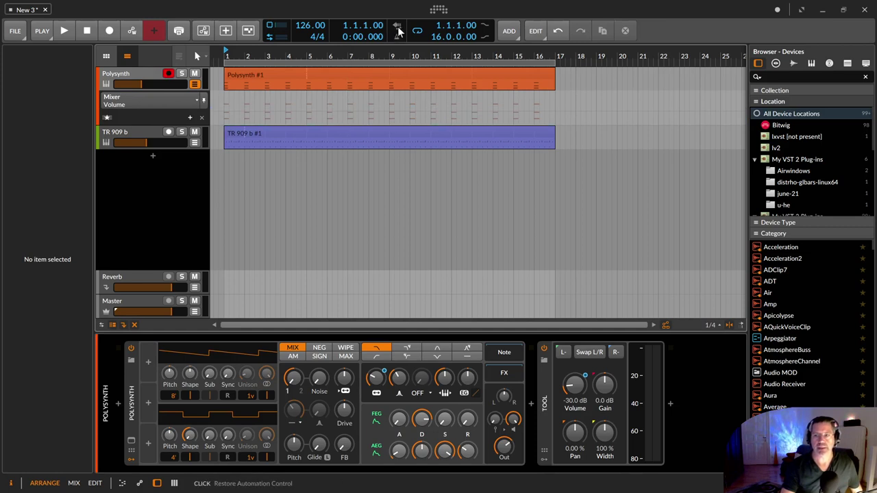
{"action": "mouse_move", "coordinate": [145, 84]}
{"action": "left_mouse_down"}
{"action": "mouse_move", "coordinate": [168, 83]}
{"action": "mouse_move", "coordinate": [159, 88]}
{"action": "left_mouse_up"}
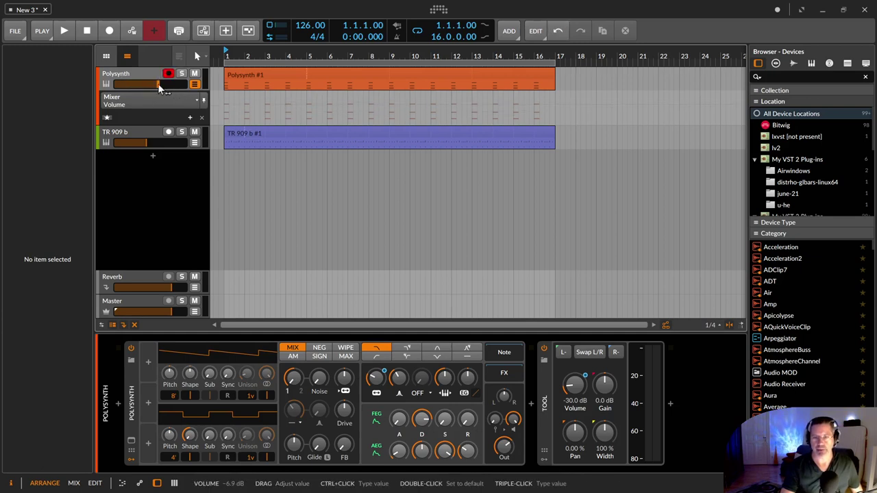
Add a mixer Volume automation lane to the Polysynth track and draw points at about bars 1 and 17 with a dip after bar 5
{"action": "right_click", "coordinate": [158, 85]}
{"action": "left_click", "coordinate": [195, 116]}
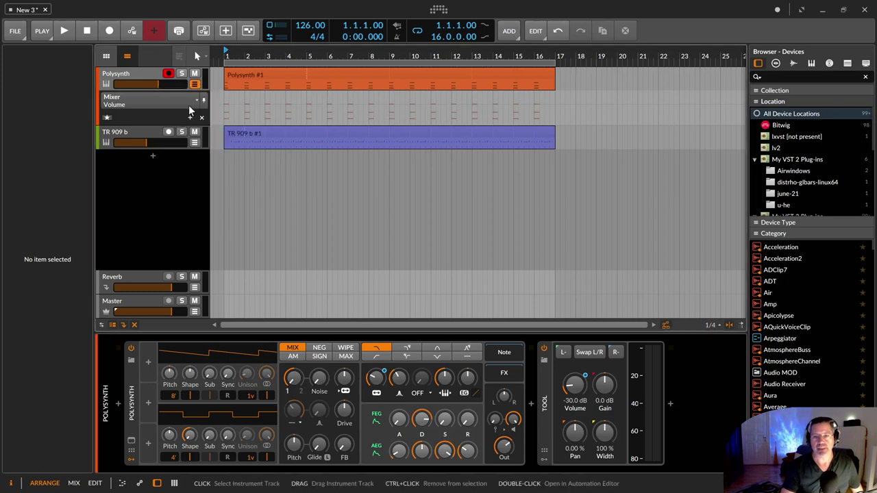
{"action": "left_click", "coordinate": [167, 102]}
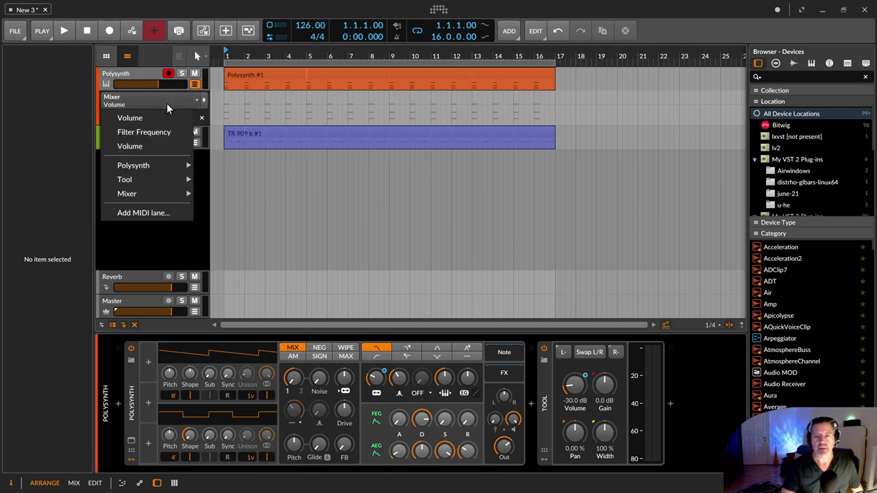
{"action": "left_click", "coordinate": [162, 113]}
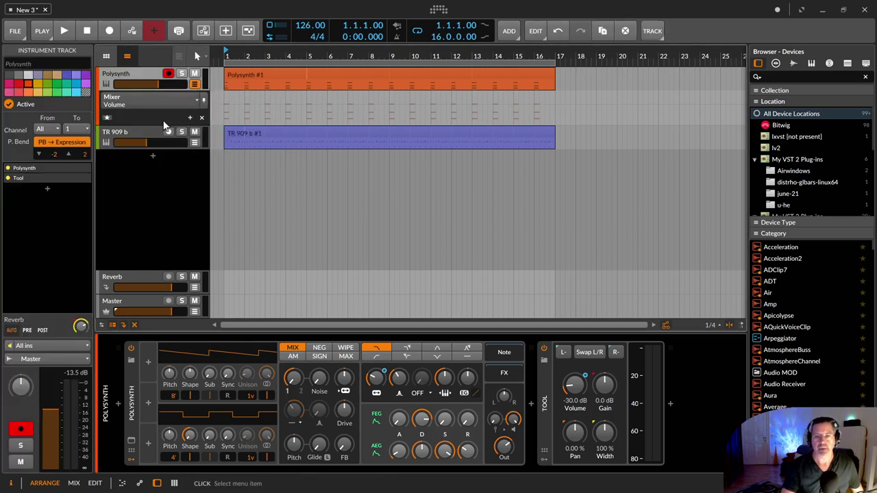
{"action": "left_click", "coordinate": [225, 105]}
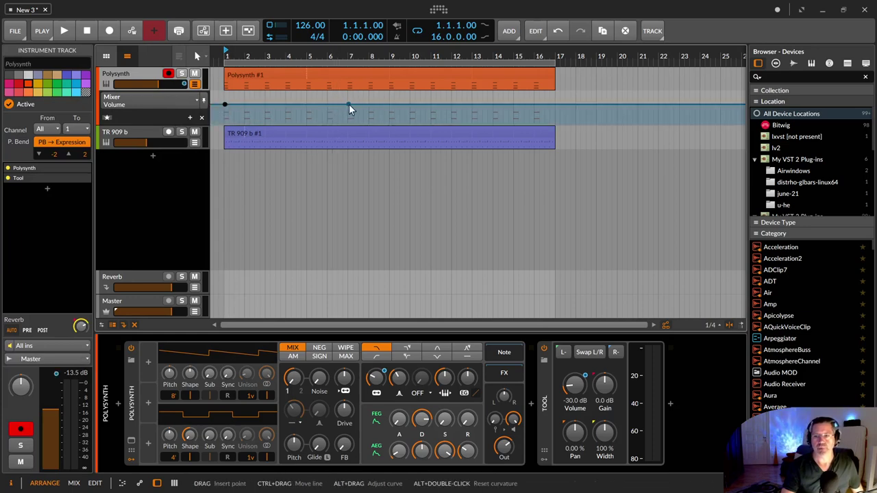
{"action": "left_click", "coordinate": [558, 106]}
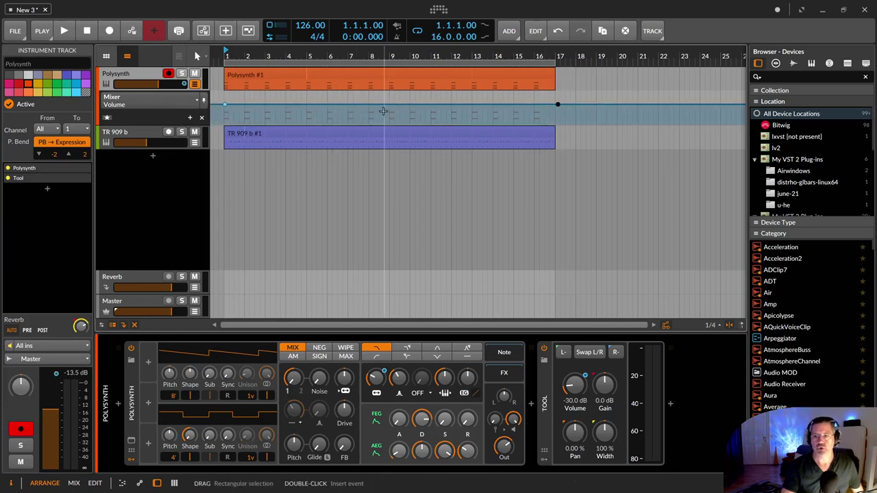
{"action": "left_click_drag", "start_coordinate": [313, 106], "coordinate": [316, 118]}
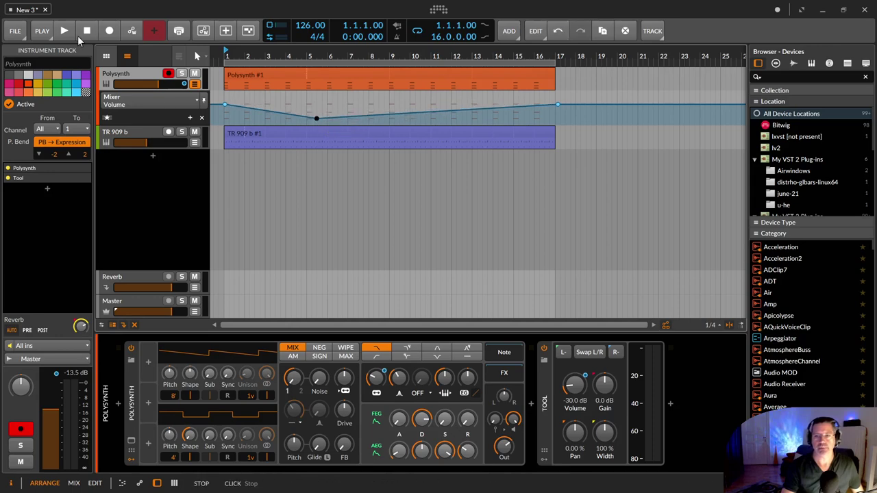
Play the arrangement, override the Polysynth volume automation with the track fader, restore automation control, and stop playback
{"action": "left_click", "coordinate": [69, 33]}
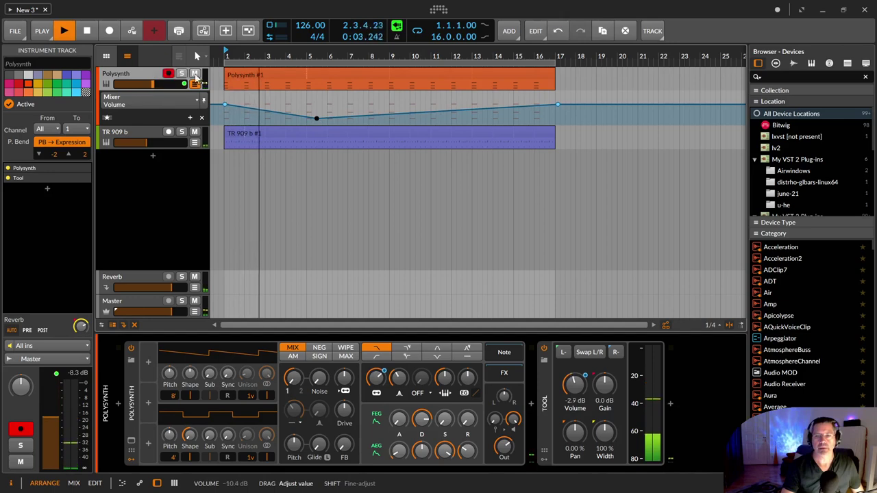
{"action": "left_click", "coordinate": [396, 27]}
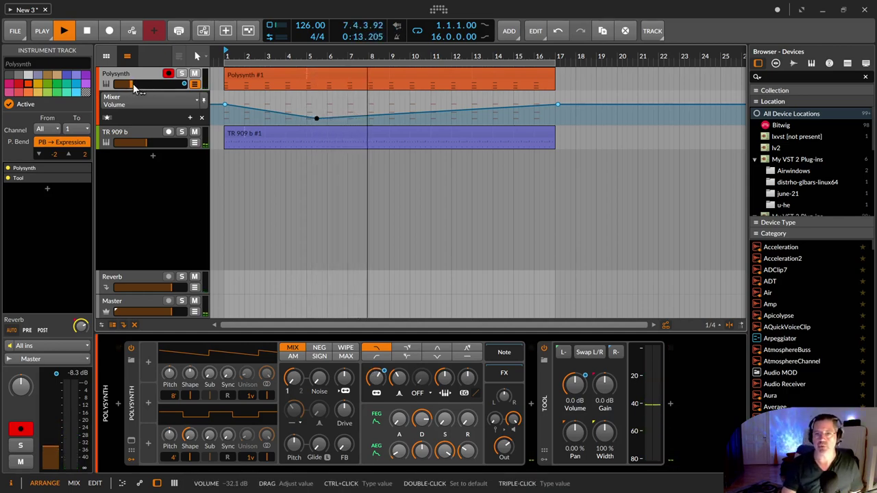
{"action": "key", "text": "space"}
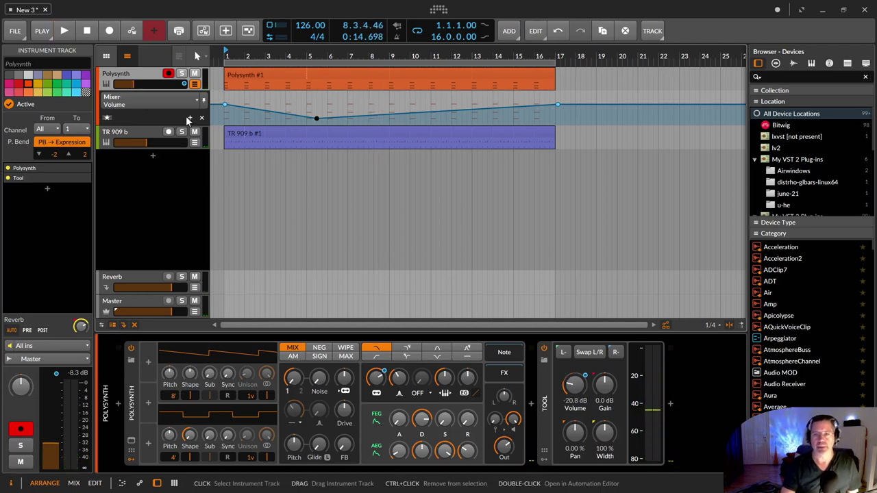
Delete the mixer Volume automation from the Polysynth track and show the Tool volume automation lane
{"action": "left_click", "coordinate": [203, 120]}
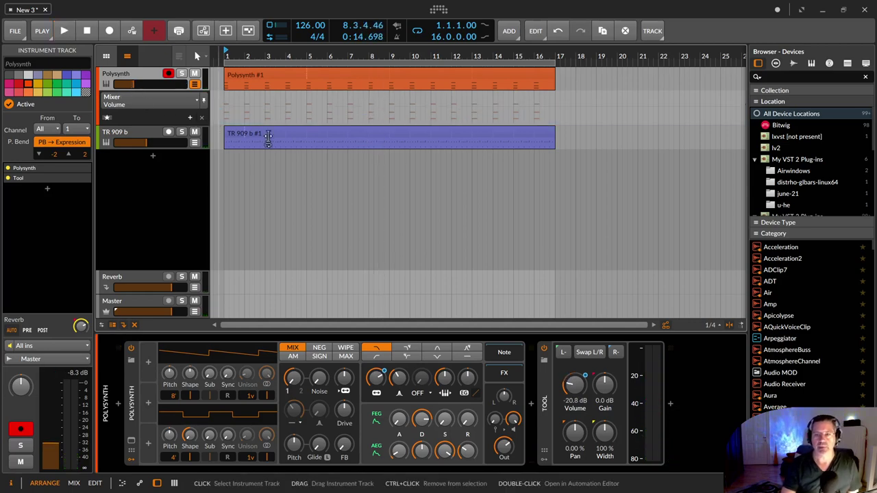
{"action": "left_click", "coordinate": [164, 102]}
{"action": "left_click", "coordinate": [164, 130]}
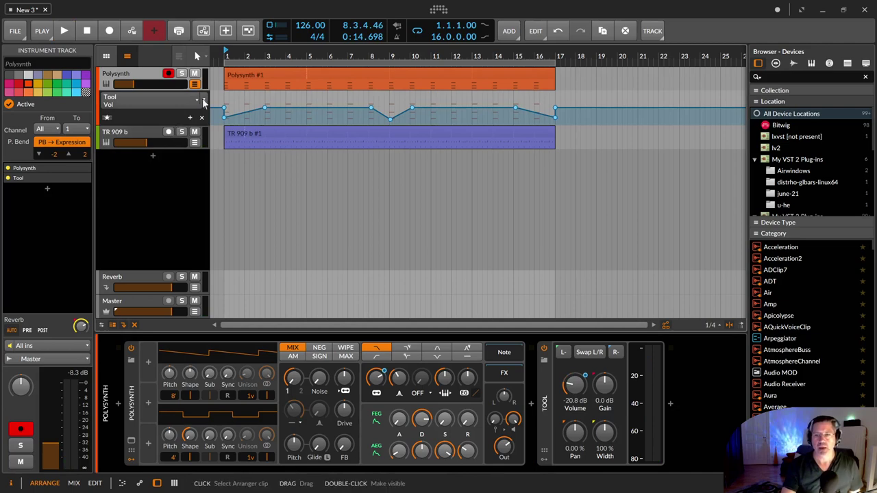
Switch the Polysynth track's automation lane to Filter Frequency
{"action": "left_click", "coordinate": [176, 100]}
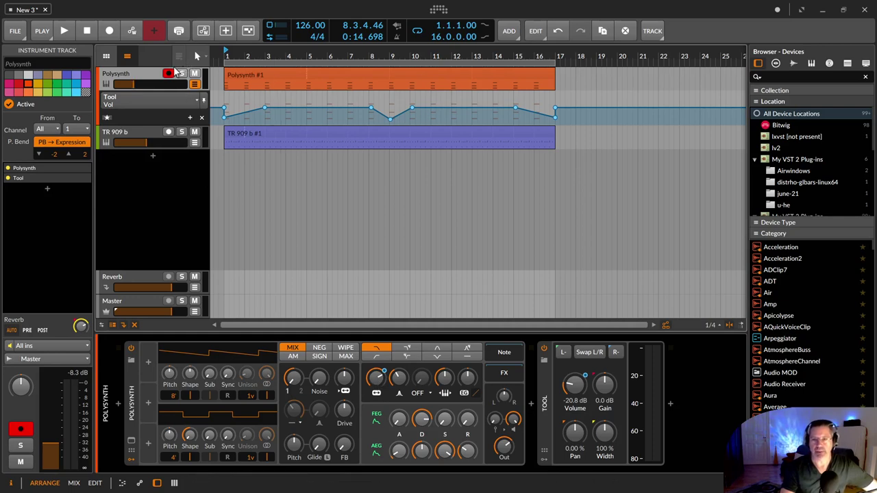
{"action": "left_click", "coordinate": [172, 100]}
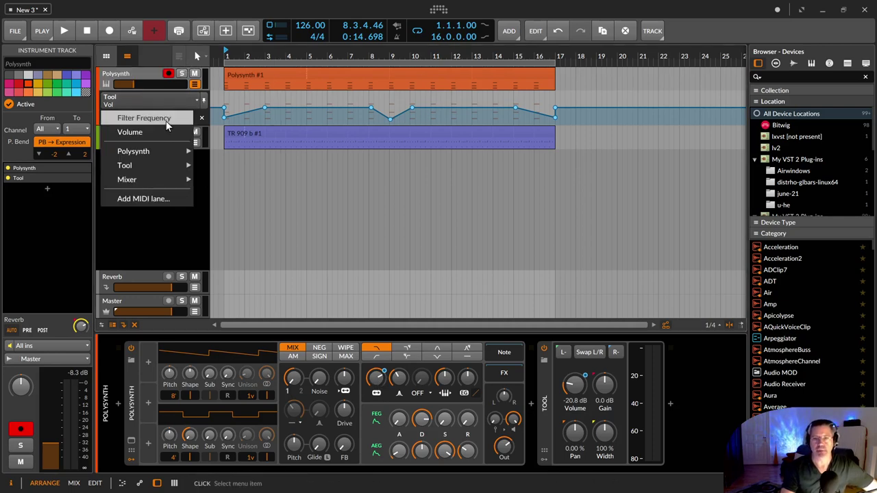
{"action": "left_click", "coordinate": [166, 119]}
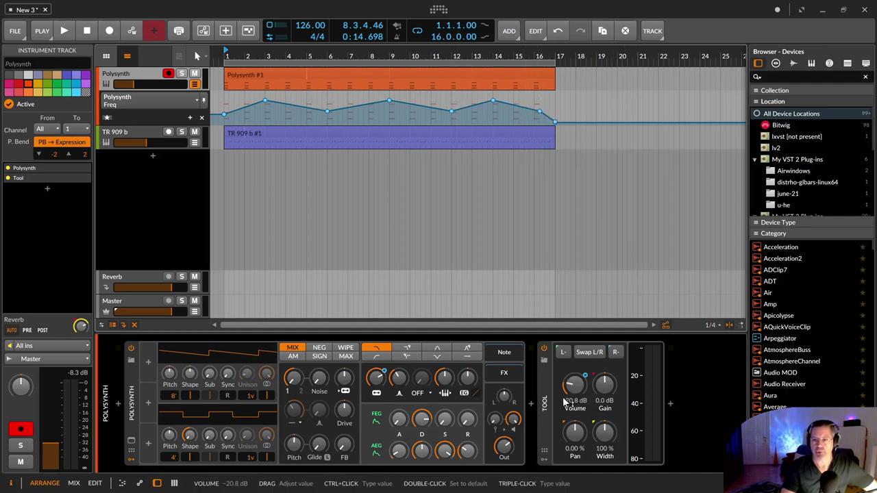
Play the arrangement, override the Polysynth filter frequency by hand, and restore automation control
{"action": "left_click", "coordinate": [66, 31]}
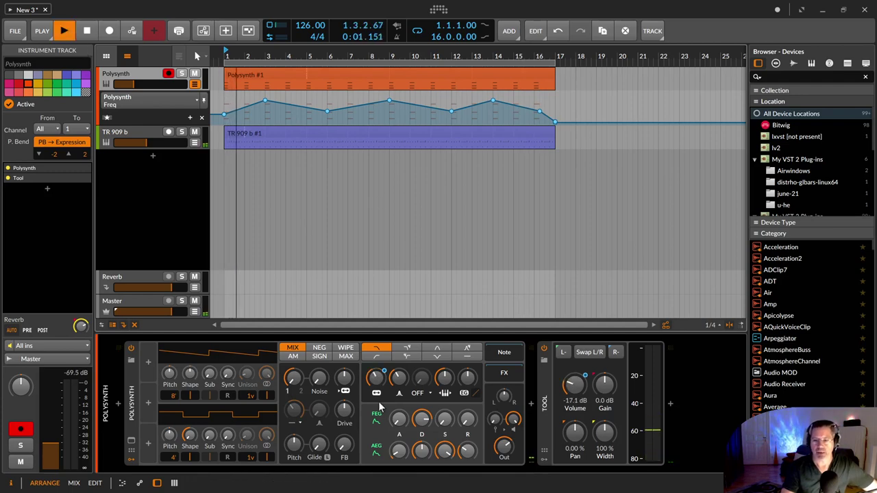
{"action": "mouse_move", "coordinate": [378, 382]}
{"action": "left_mouse_down"}
{"action": "mouse_move", "coordinate": [378, 397]}
{"action": "mouse_move", "coordinate": [379, 364]}
{"action": "mouse_move", "coordinate": [377, 392]}
{"action": "left_mouse_up"}
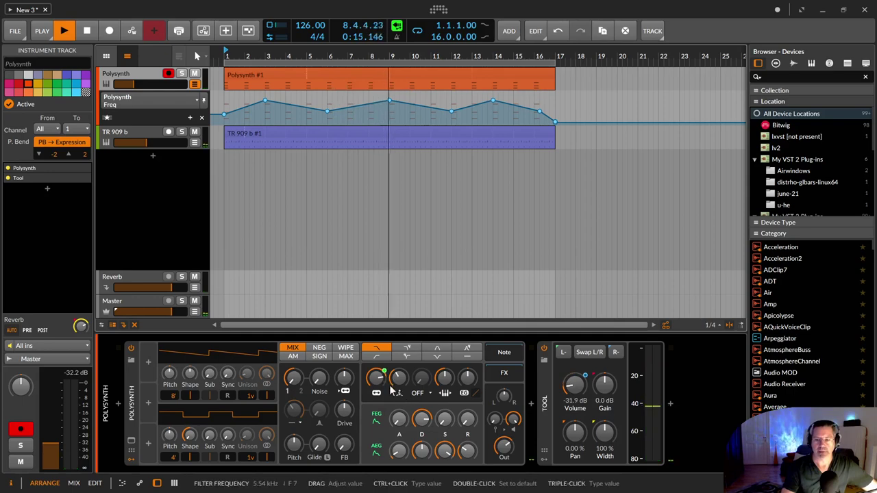
{"action": "left_click", "coordinate": [406, 33]}
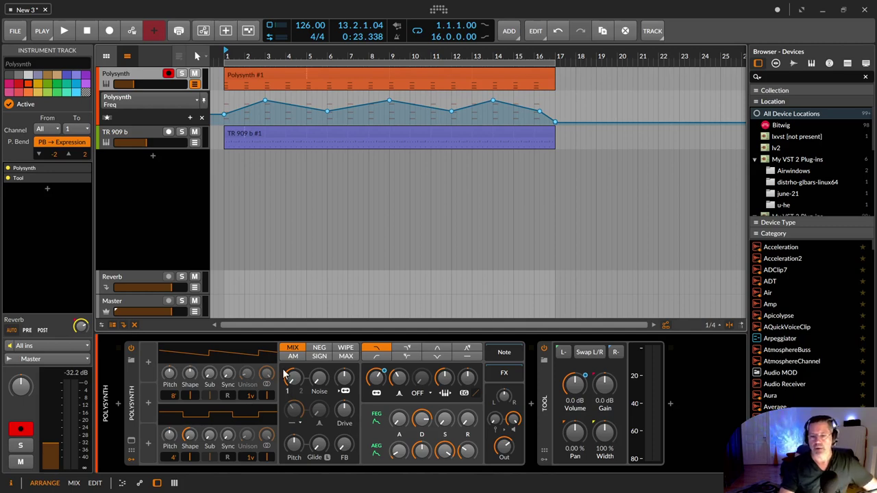
Add an automation lane for Polysynth's OSC1 Sync and display it on the track
{"action": "right_click", "coordinate": [230, 376]}
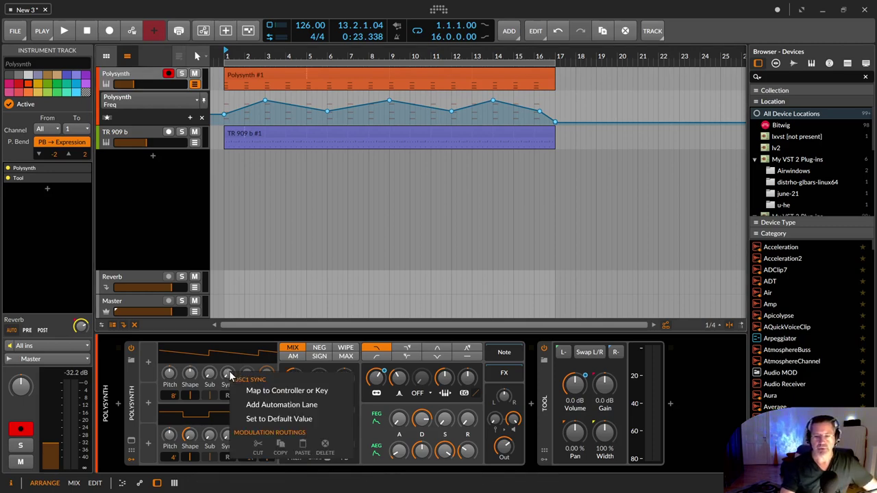
{"action": "left_click", "coordinate": [248, 407]}
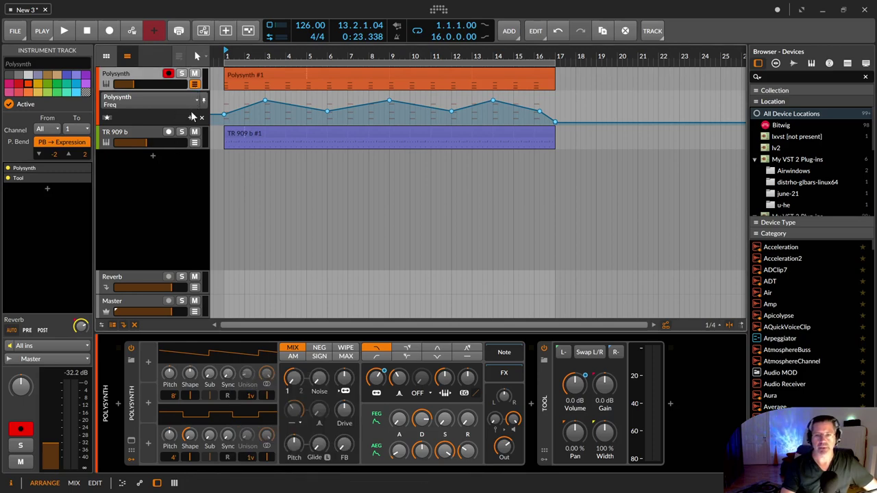
{"action": "left_click", "coordinate": [162, 102]}
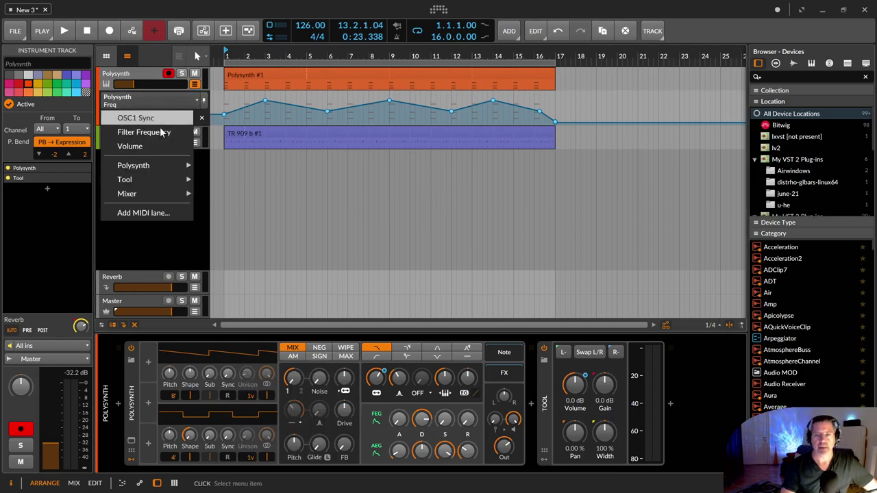
{"action": "left_click", "coordinate": [165, 120]}
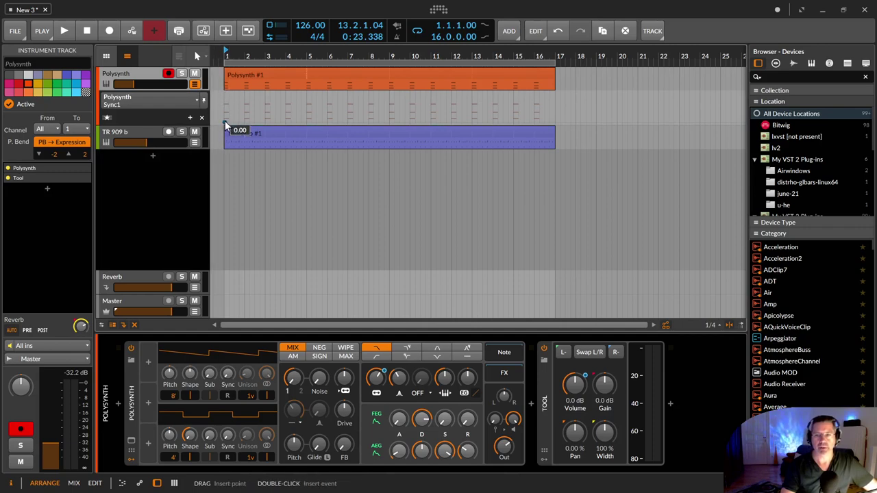
Draw OSC1 Sync automation at 0.00 from bar 1 to about bar 17 with a spike between bars 4 and 5, and play it back
{"action": "left_click", "coordinate": [227, 126]}
{"action": "left_click", "coordinate": [559, 124]}
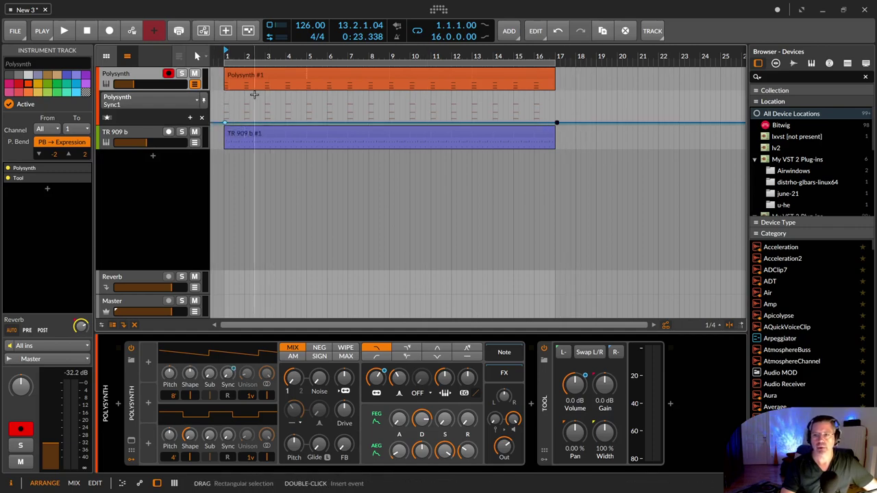
{"action": "left_click", "coordinate": [271, 123]}
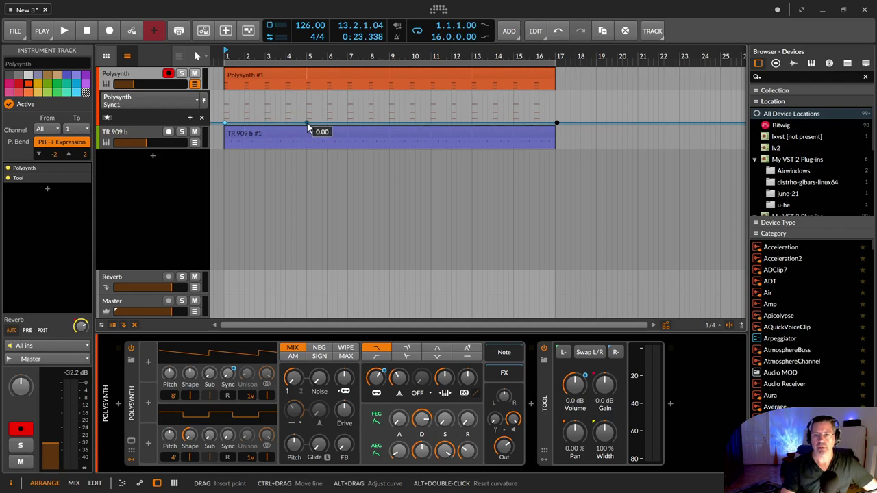
{"action": "left_click", "coordinate": [287, 123]}
{"action": "left_click_drag", "start_coordinate": [297, 123], "coordinate": [296, 104]}
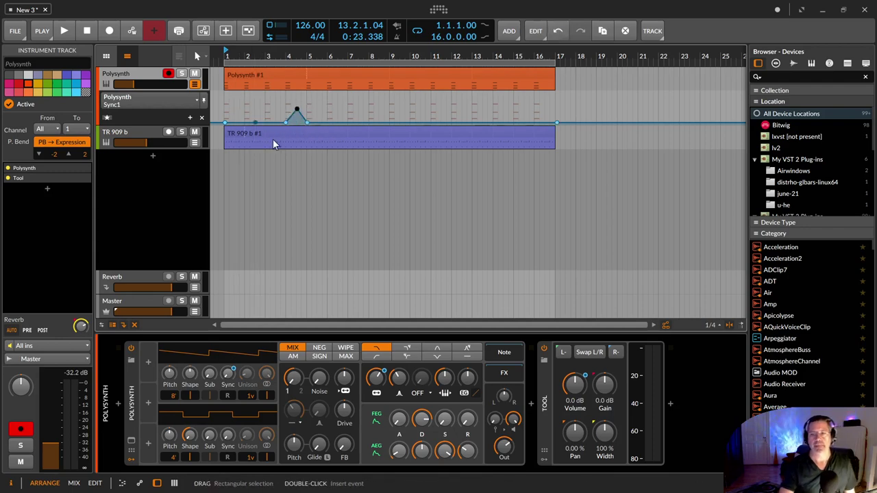
{"action": "key", "text": "space"}
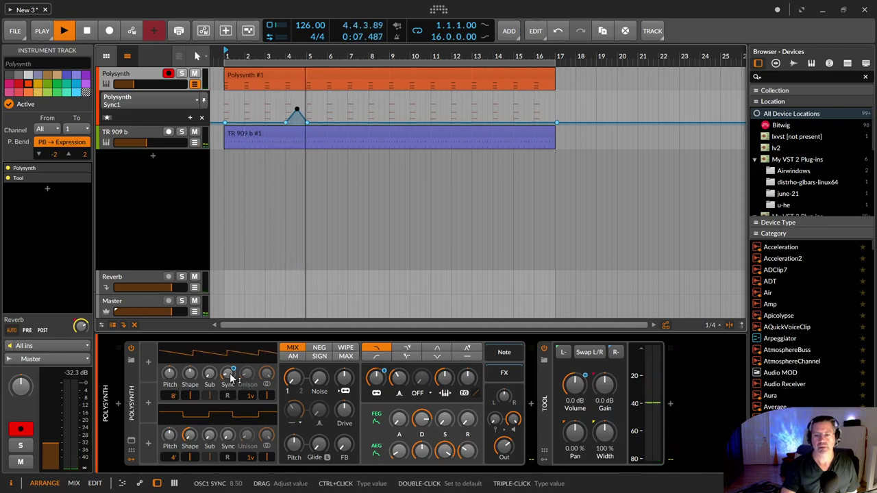
{"action": "key", "text": "space"}
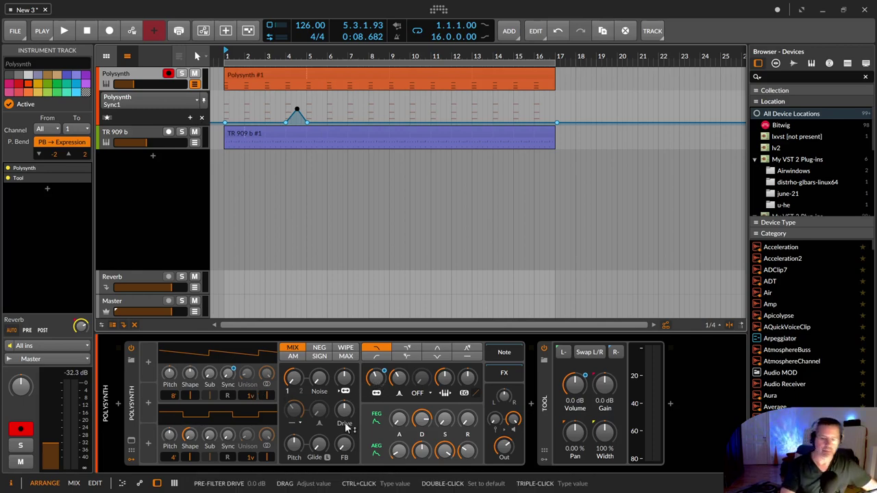
Insert a Macro modulator into Polysynth's first modulator slot
{"action": "left_click", "coordinate": [148, 364]}
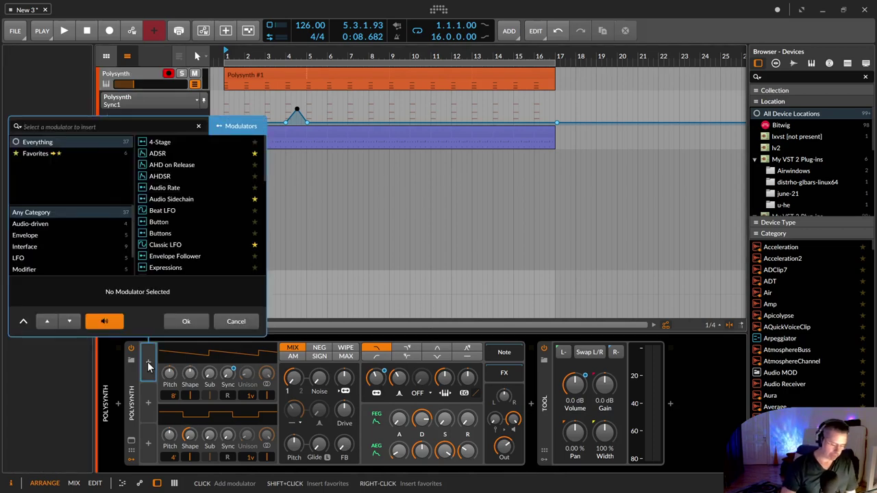
{"action": "type", "text": "ma"}
{"action": "key", "text": "Down"}
{"action": "key", "text": "Down"}
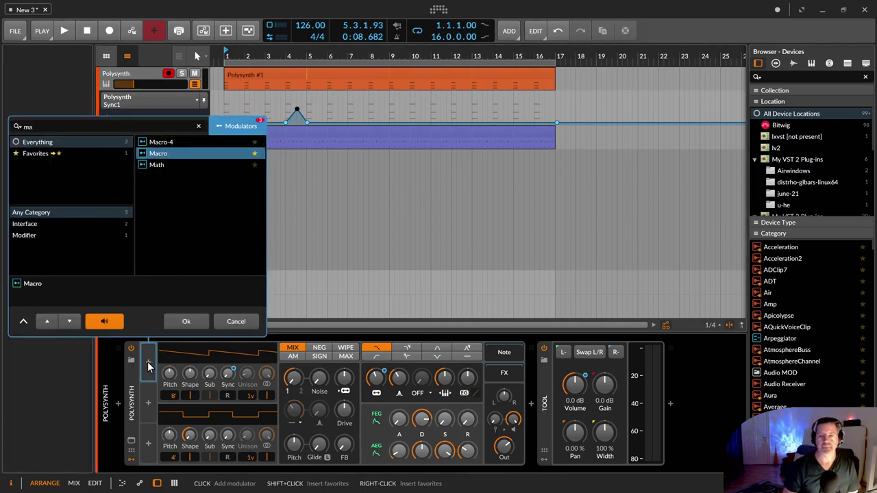
{"action": "key", "text": "Return"}
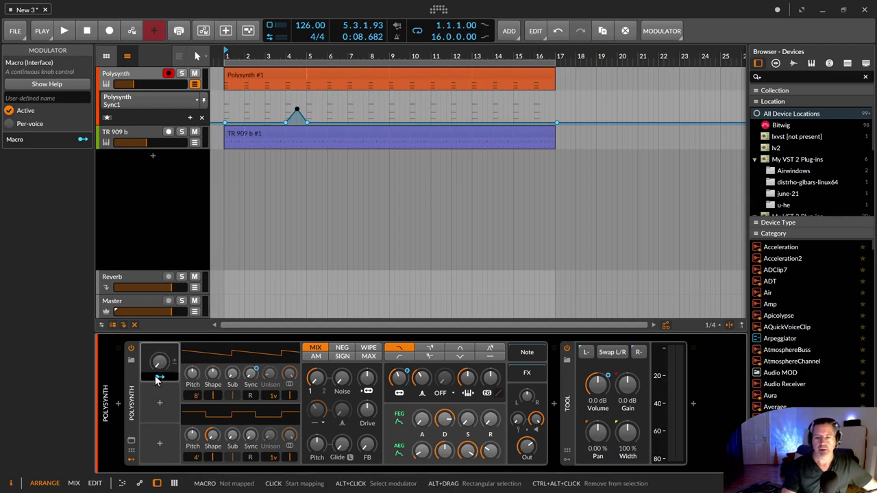
Lower Polysynth's filter frequency to 10.3 Hz, map the macro to it by +138.18, and try out the macro knob
{"action": "left_click", "coordinate": [163, 379]}
{"action": "left_click", "coordinate": [399, 378]}
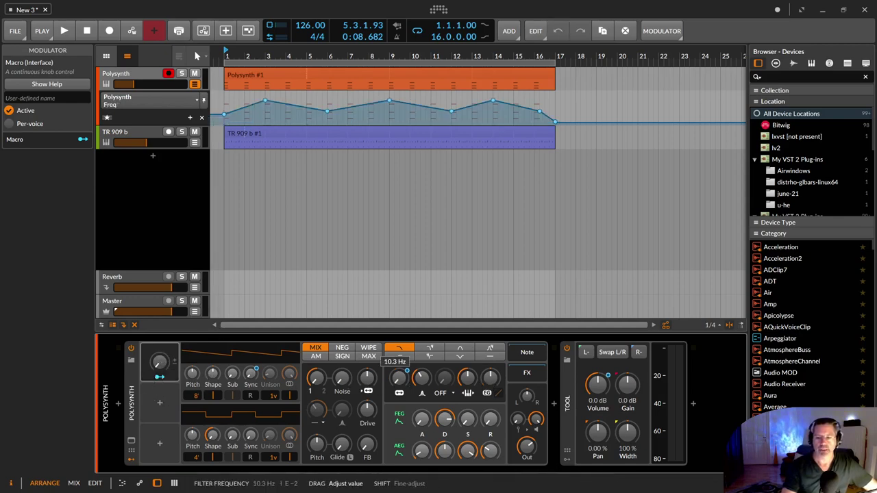
{"action": "left_click", "coordinate": [163, 380]}
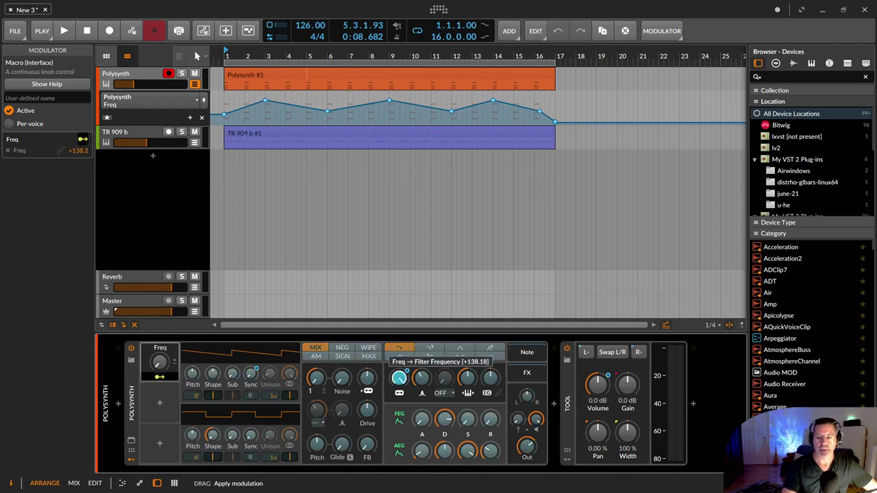
{"action": "left_click", "coordinate": [159, 376]}
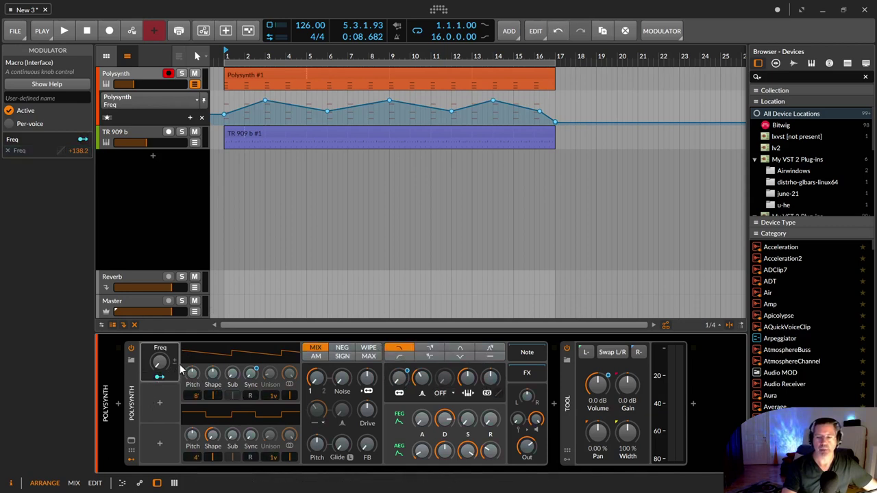
{"action": "left_click", "coordinate": [159, 363]}
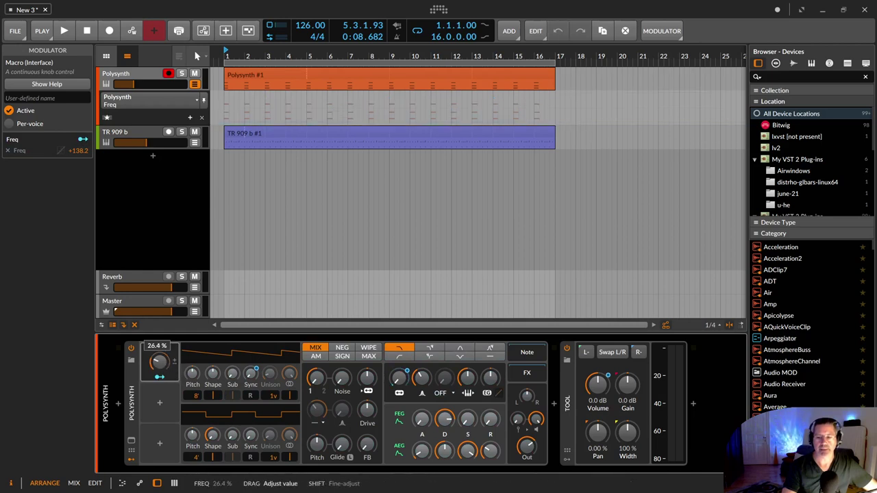
{"action": "left_click_drag", "start_coordinate": [159, 363], "coordinate": [159, 370]}
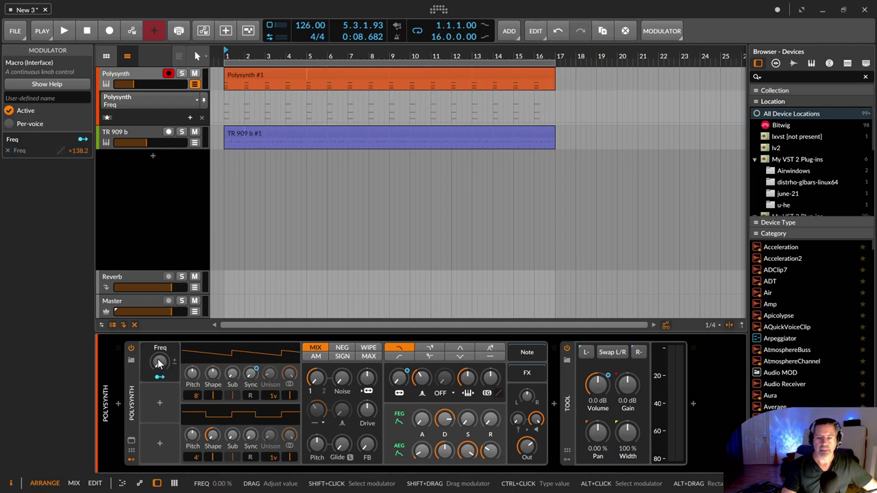
Add an automation lane for the Freq macro and show all automation lanes of the Polysynth track
{"action": "right_click", "coordinate": [158, 366]}
{"action": "left_click", "coordinate": [170, 393]}
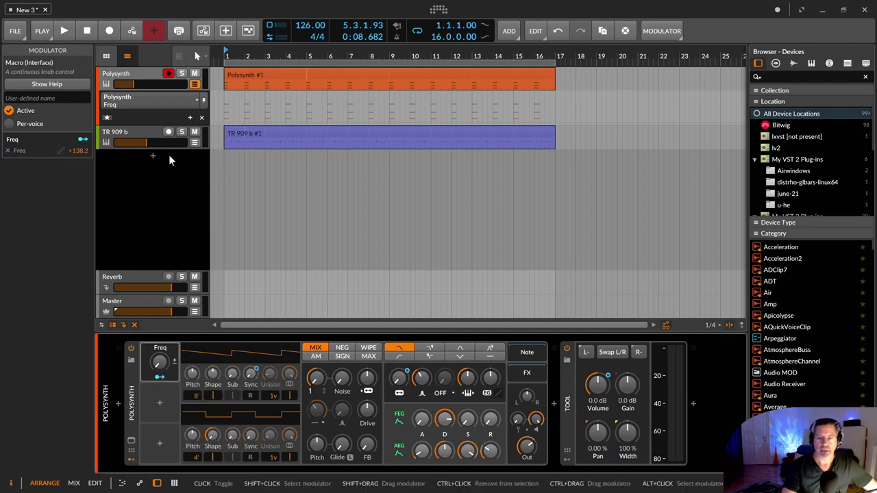
{"action": "left_click", "coordinate": [108, 118]}
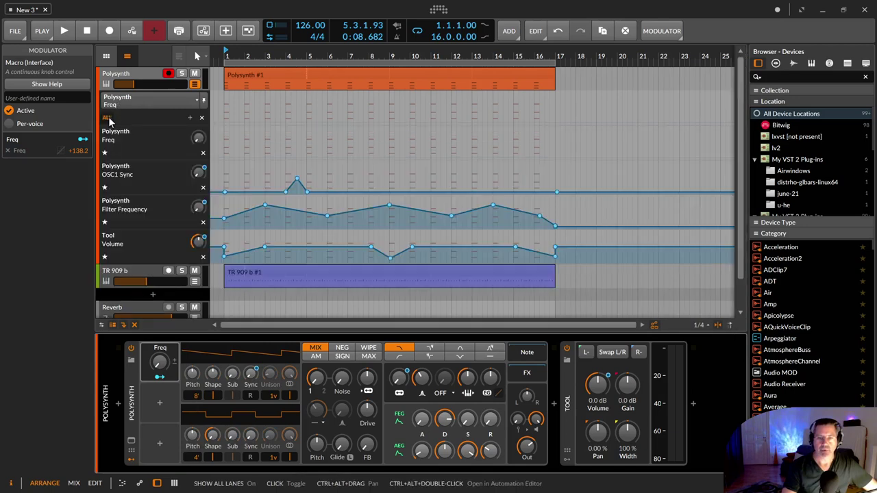
Rename the Freq macro as M Freq
{"action": "left_click", "coordinate": [160, 348]}
{"action": "key", "text": "shift"}
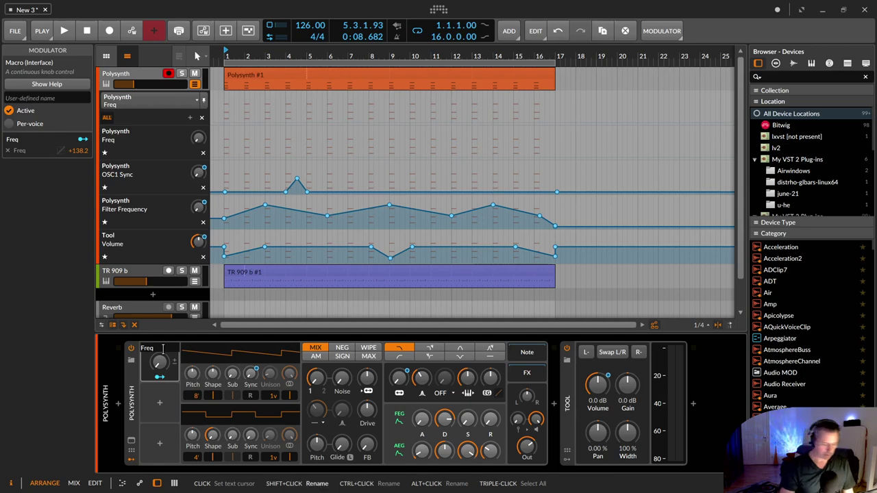
{"action": "key", "text": "Return"}
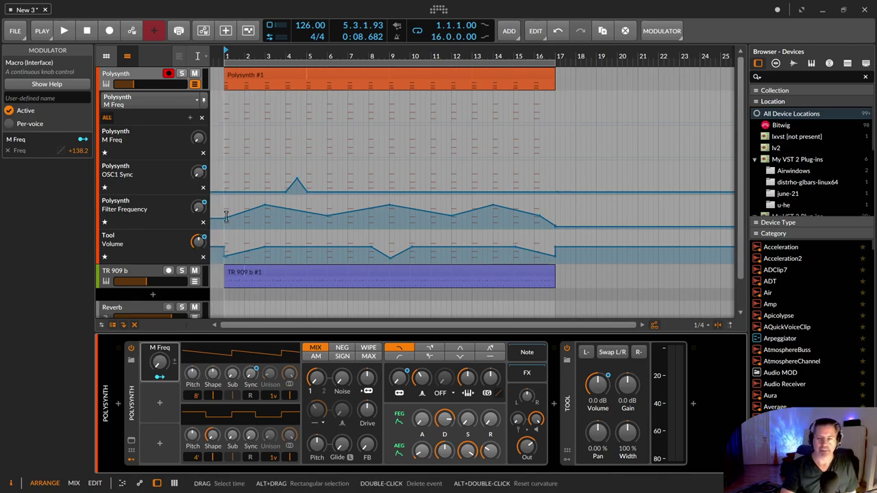
Move the Filter Frequency automation of bars 1 to 17 onto the M Freq lane and delete the Filter Frequency lane
{"action": "left_click_drag", "start_coordinate": [223, 216], "coordinate": [539, 213]}
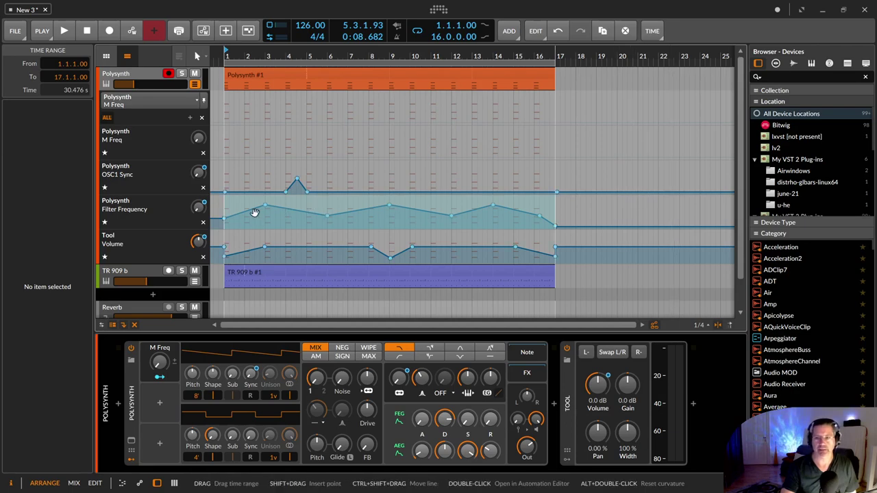
{"action": "left_click_drag", "start_coordinate": [234, 219], "coordinate": [233, 154]}
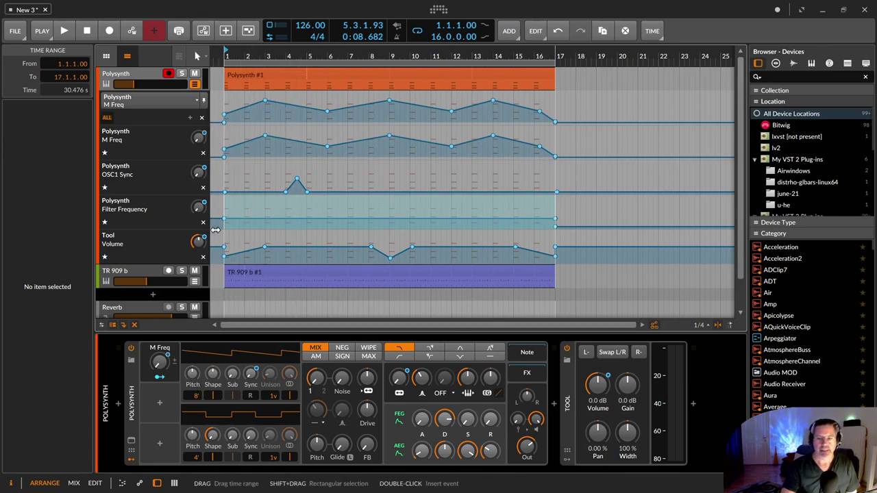
{"action": "left_click", "coordinate": [146, 212]}
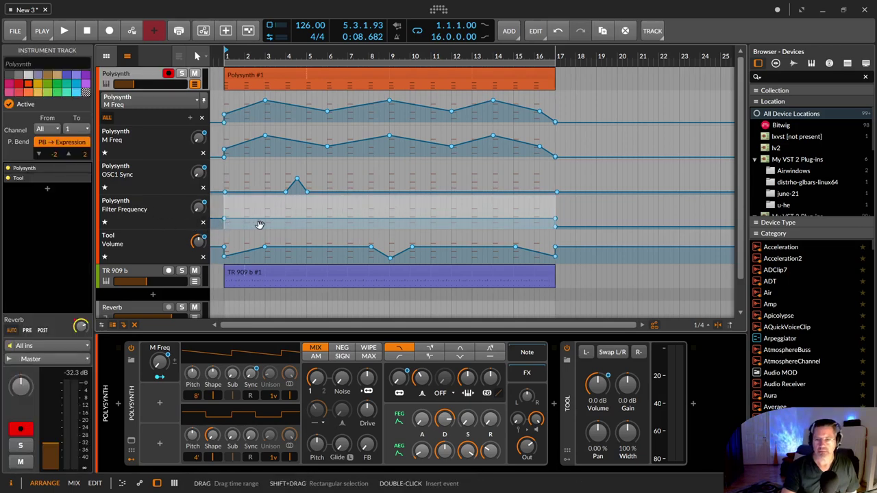
{"action": "left_click", "coordinate": [203, 223]}
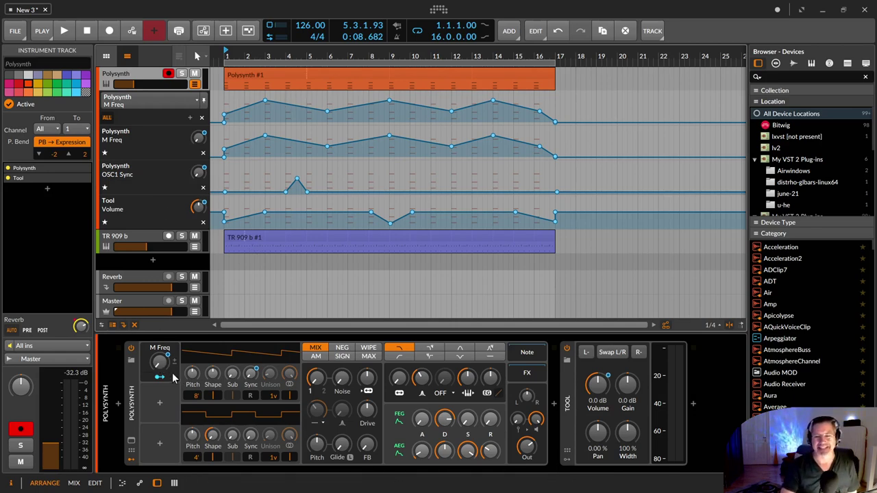
Start playback and collapse the Polysynth track's automation to the single M Freq lane
{"action": "left_click", "coordinate": [63, 31]}
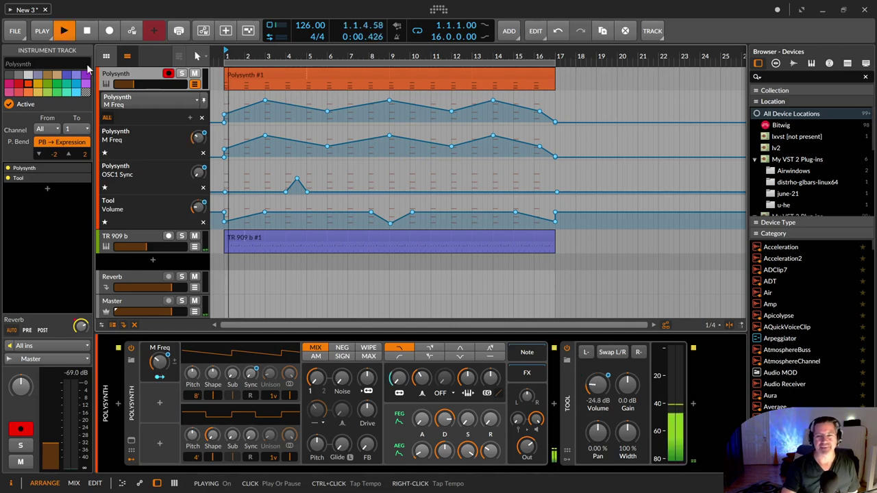
{"action": "left_click", "coordinate": [142, 100]}
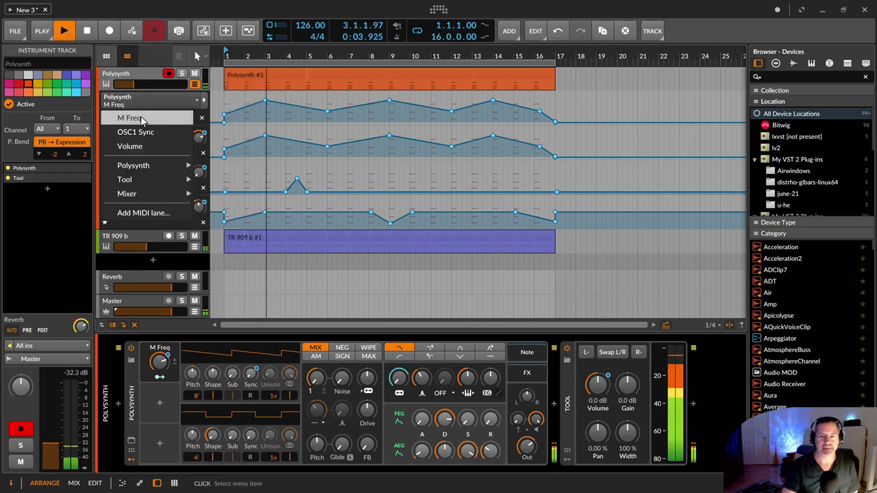
{"action": "left_click", "coordinate": [139, 118]}
{"action": "left_click", "coordinate": [107, 118]}
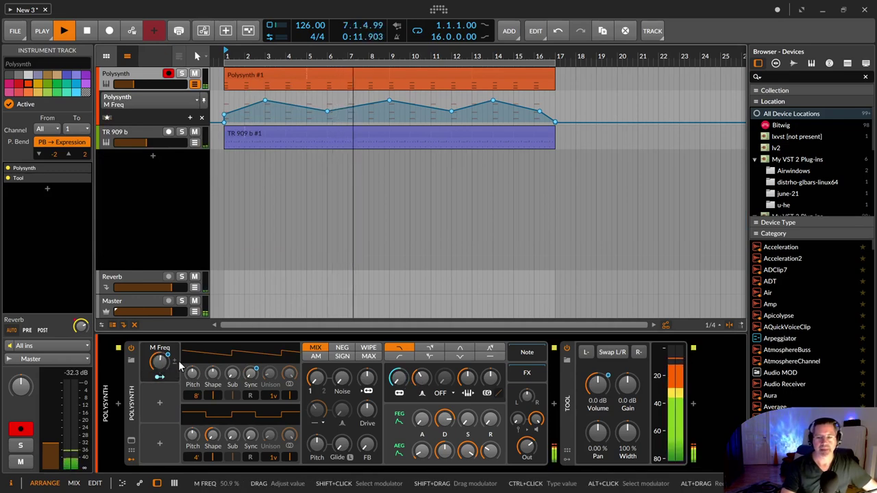
Vary Polysynth's base filter frequency by hand during playback, up to 30.0 kHz, down to 10.3 Hz and partly up again
{"action": "left_click", "coordinate": [403, 386]}
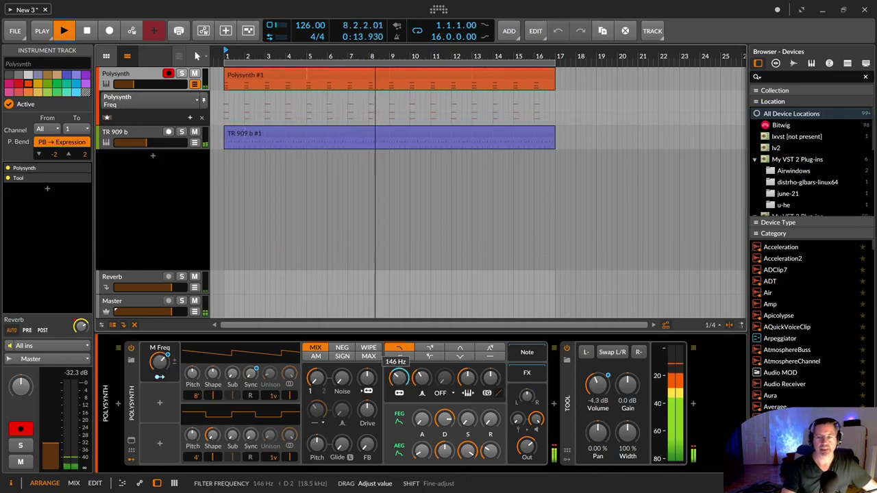
{"action": "left_click_drag", "start_coordinate": [403, 386], "coordinate": [403, 363]}
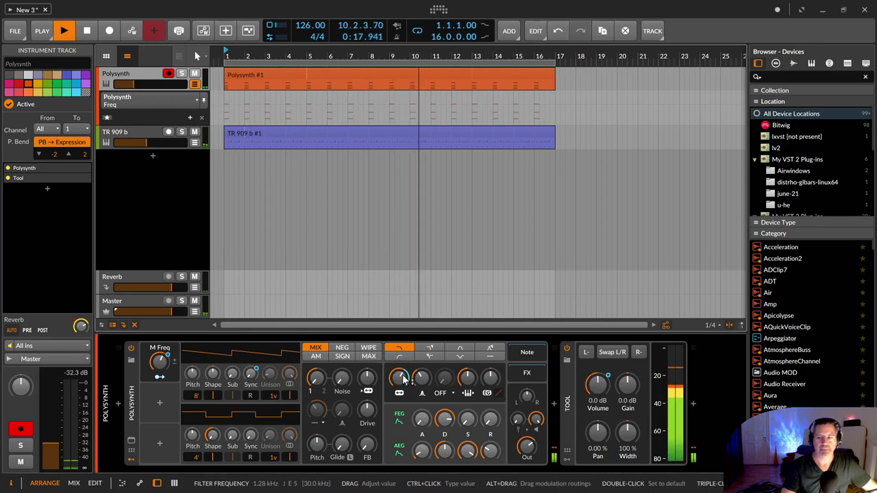
{"action": "double_click", "coordinate": [404, 379]}
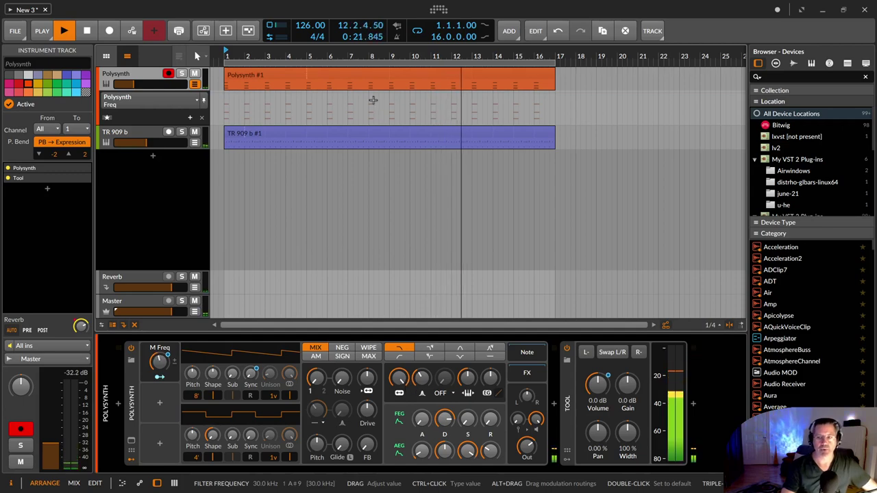
{"action": "left_click_drag", "start_coordinate": [398, 378], "coordinate": [398, 425]}
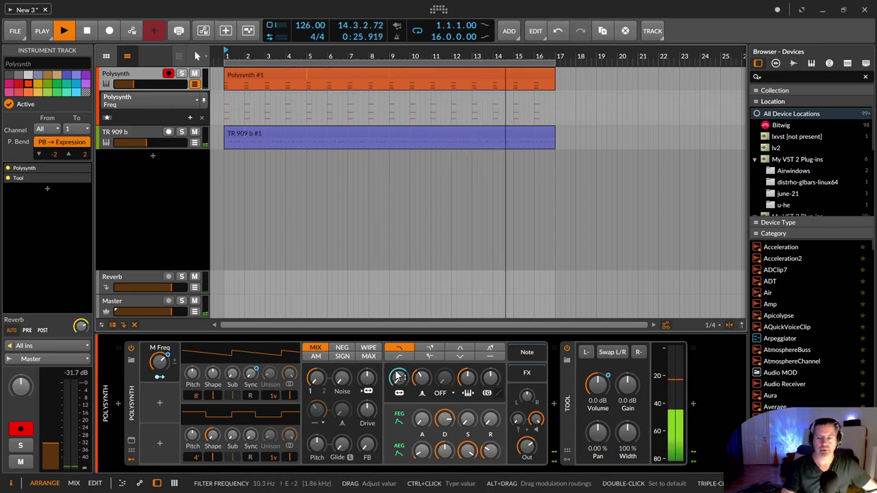
{"action": "left_click_drag", "start_coordinate": [402, 389], "coordinate": [398, 360]}
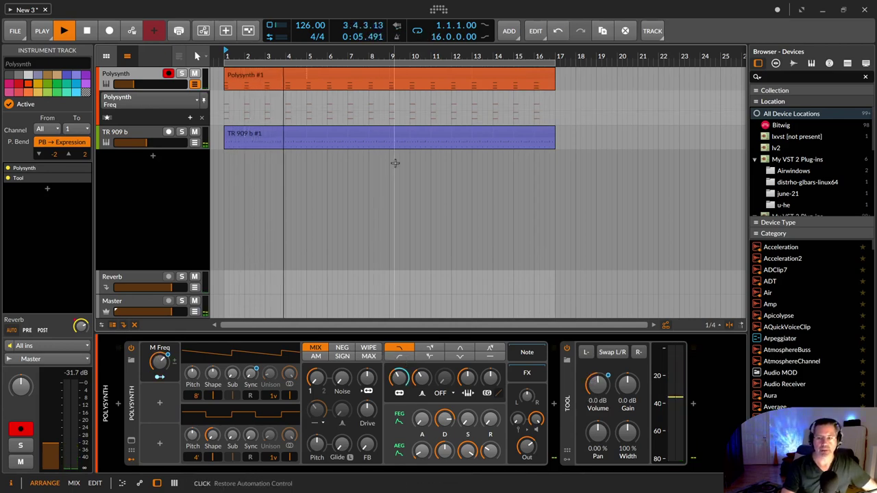
Insert a second Macro modulator into Polysynth's slot below M Freq
{"action": "left_click", "coordinate": [160, 402]}
{"action": "type", "text": "mak"}
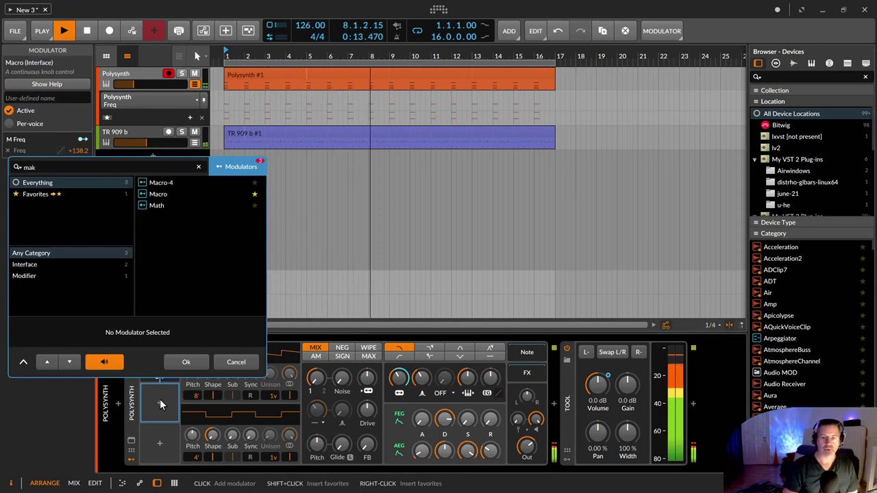
{"action": "key", "text": "BackSpace"}
{"action": "key", "text": "Down"}
{"action": "key", "text": "Down"}
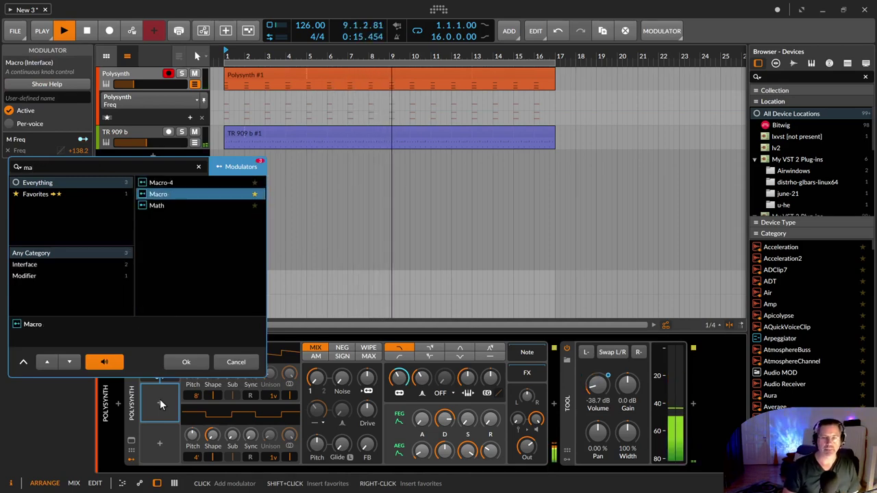
{"action": "key", "text": "Return"}
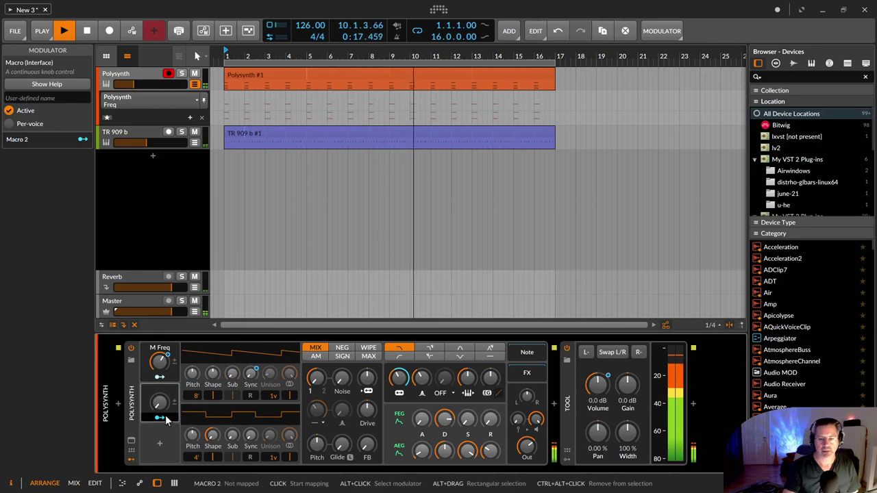
Map the second macro to oscillator 1's Sync by +60.00 and rename it M Sync1
{"action": "left_click_drag", "start_coordinate": [251, 375], "coordinate": [251, 362]}
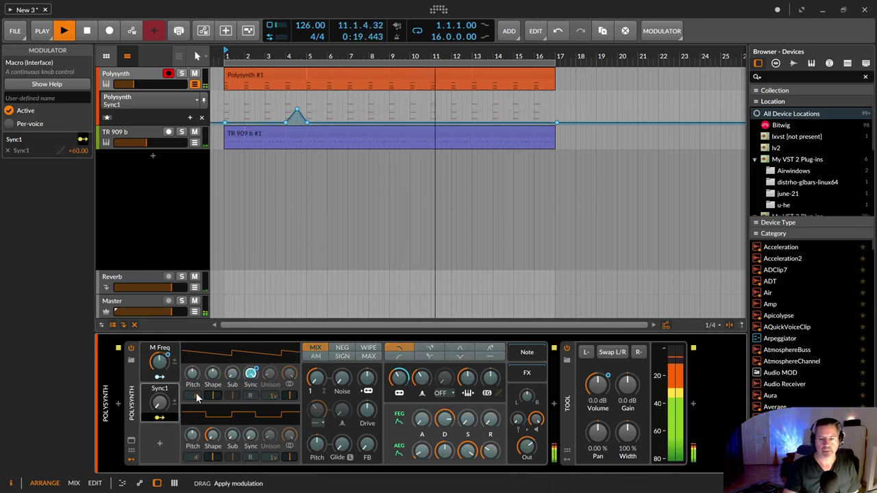
{"action": "left_click", "coordinate": [170, 421]}
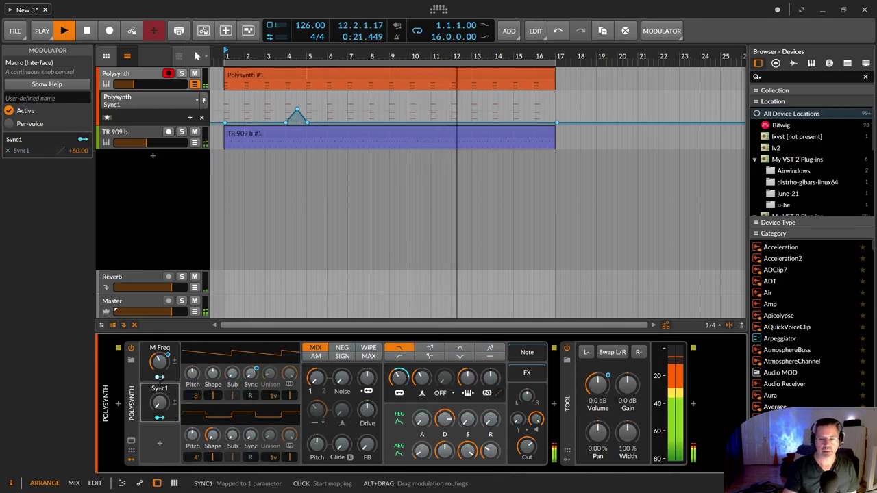
{"action": "left_click", "coordinate": [158, 388]}
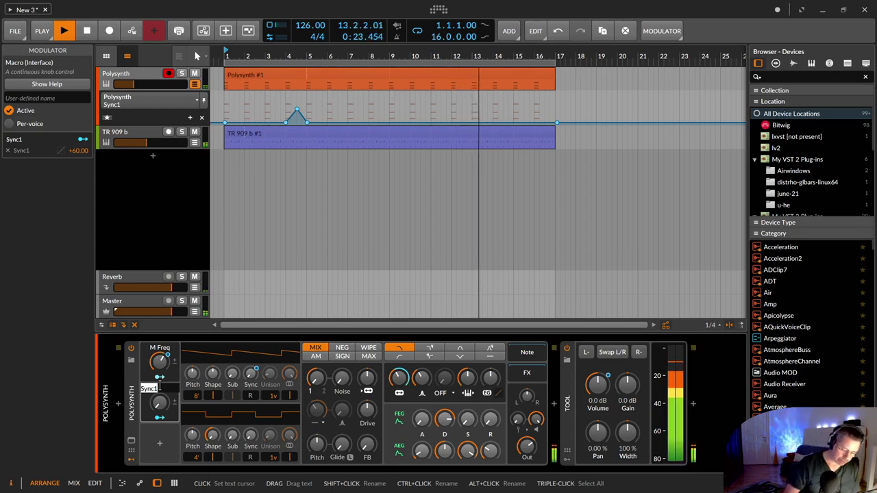
{"action": "type", "text": "M"}
{"action": "key", "text": "Return"}
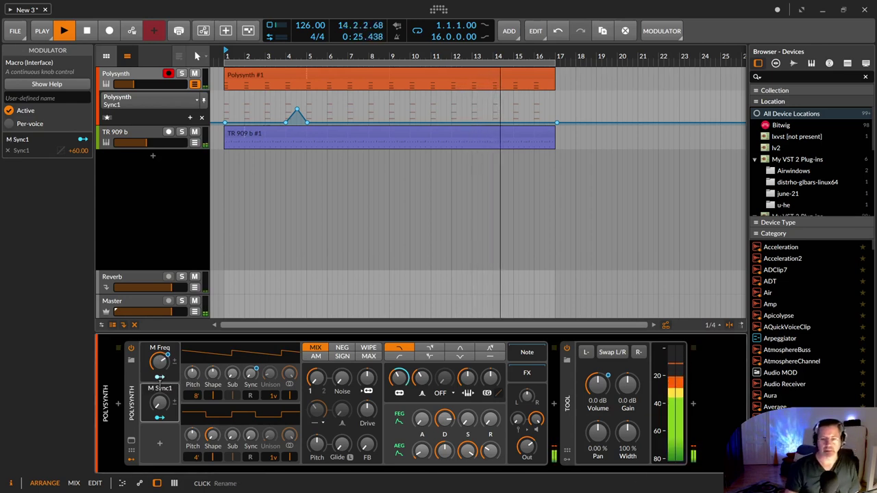
Show all automation lanes of the Polysynth track and add a lane for the M Sync1 macro
{"action": "left_click", "coordinate": [106, 119]}
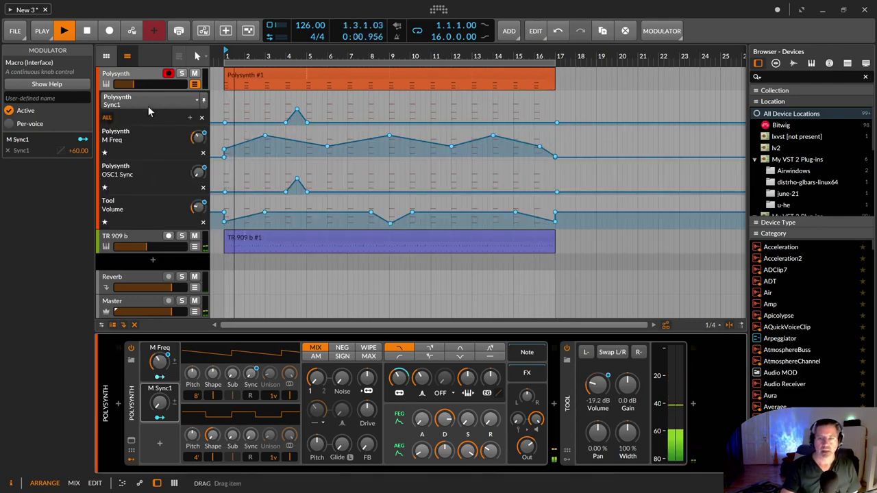
{"action": "left_click", "coordinate": [108, 119]}
{"action": "left_click", "coordinate": [109, 120]}
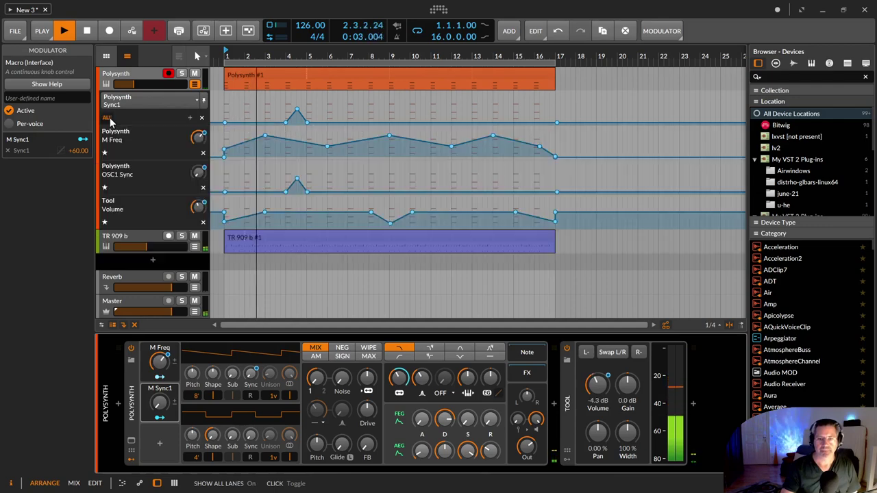
{"action": "right_click", "coordinate": [159, 409]}
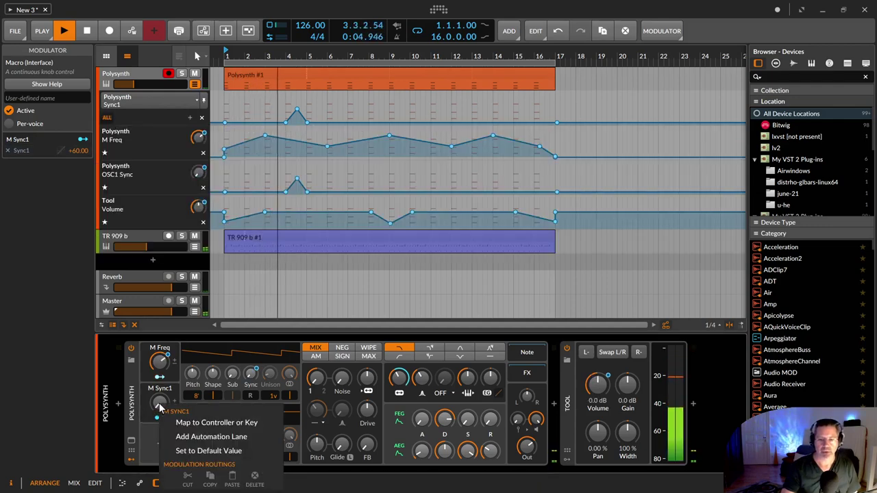
{"action": "left_click", "coordinate": [181, 437]}
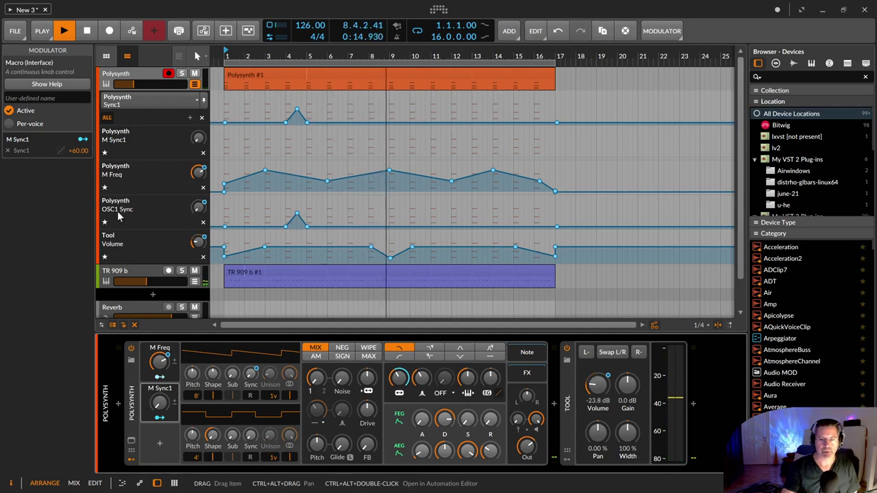
Move the OSC1 Sync automation of bars 1 to 17 onto the M Sync1 lane and remove the OSC1 Sync lane
{"action": "left_click", "coordinate": [233, 214]}
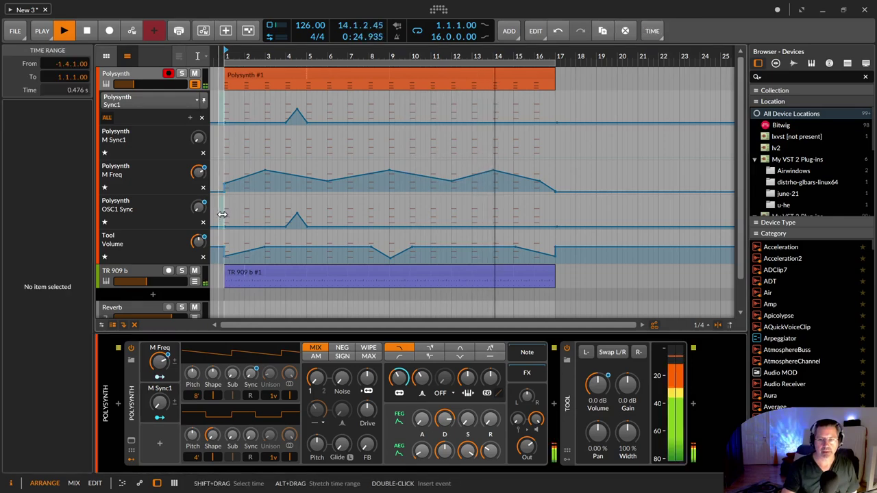
{"action": "left_click_drag", "start_coordinate": [223, 214], "coordinate": [556, 219]}
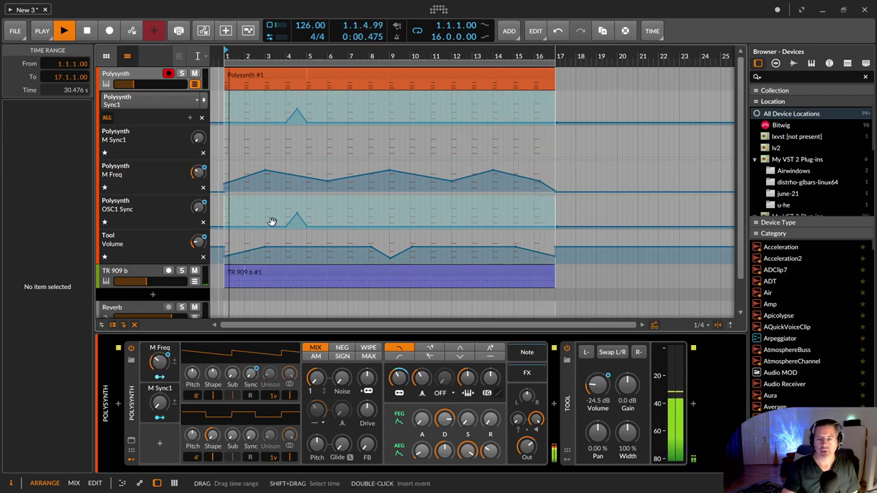
{"action": "left_click_drag", "start_coordinate": [272, 221], "coordinate": [268, 145]}
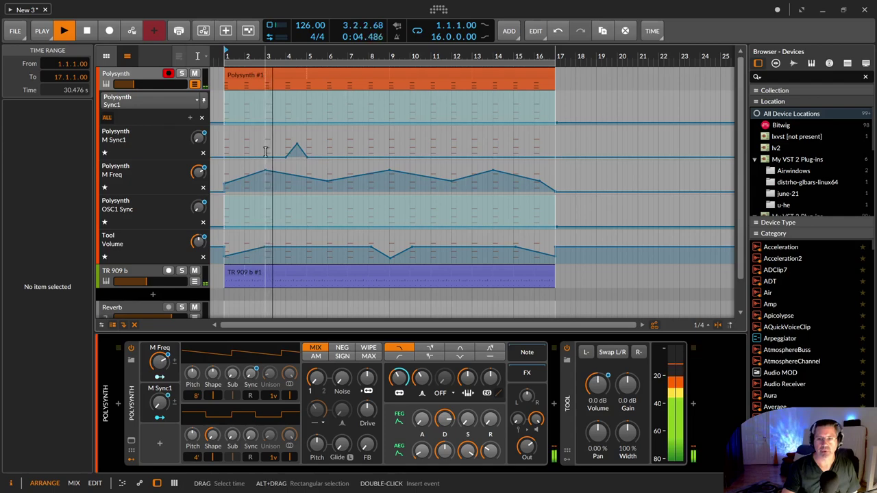
{"action": "left_click", "coordinate": [203, 222]}
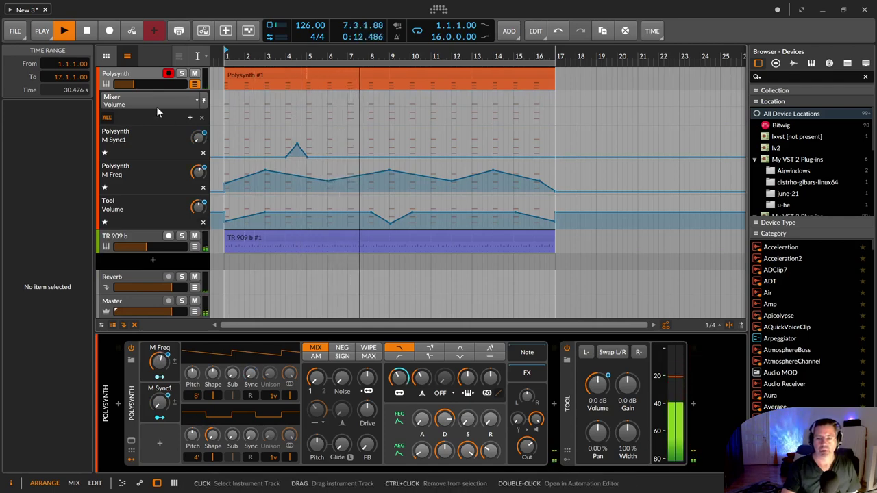
Collapse the Polysynth track to a single automation lane and show M Sync1 in it
{"action": "left_click", "coordinate": [107, 117]}
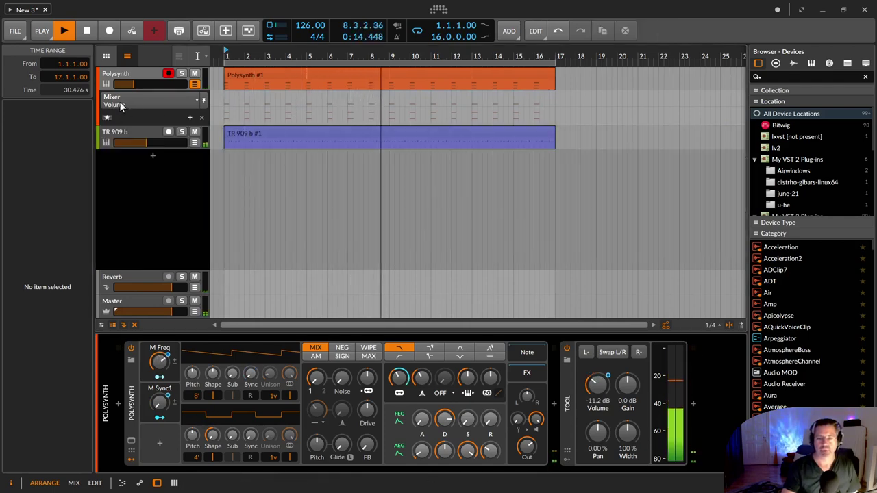
{"action": "left_click", "coordinate": [122, 101]}
{"action": "left_click", "coordinate": [128, 118]}
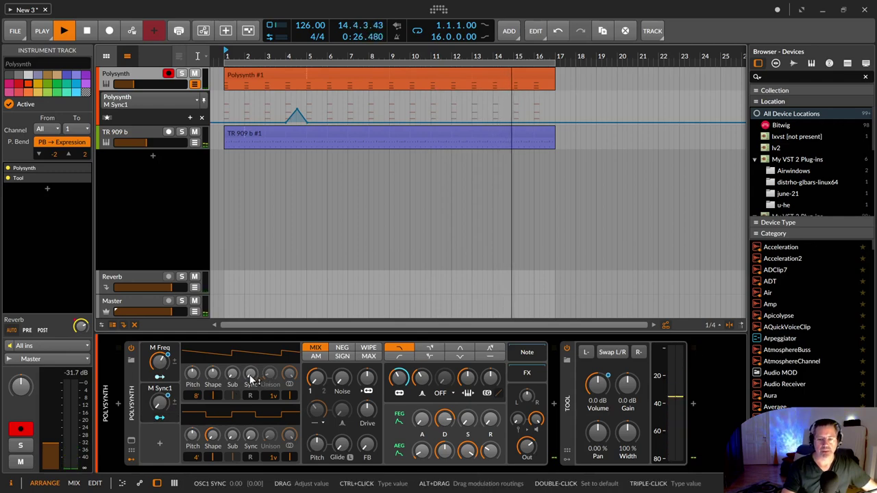
Vary oscillator 1's Sync by hand during playback, return it to 0.00 and bring back the M Sync1 automation lane
{"action": "left_click_drag", "start_coordinate": [253, 376], "coordinate": [254, 378]}
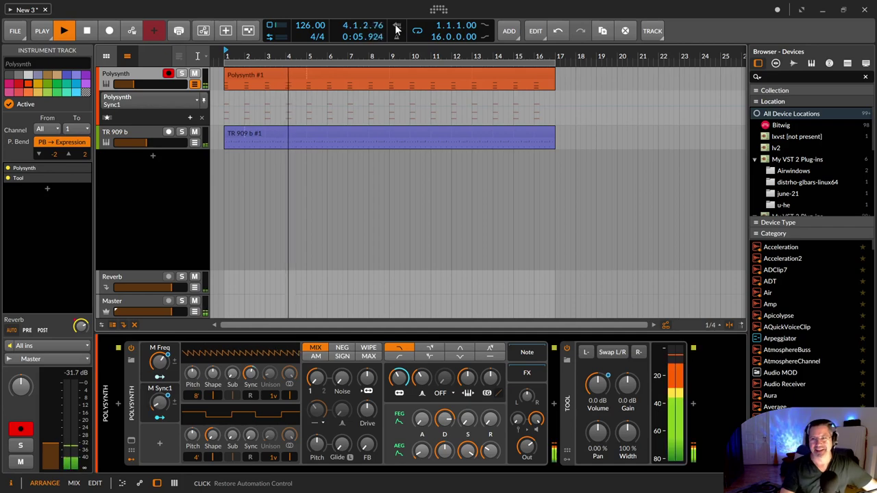
{"action": "left_click_drag", "start_coordinate": [253, 376], "coordinate": [253, 414]}
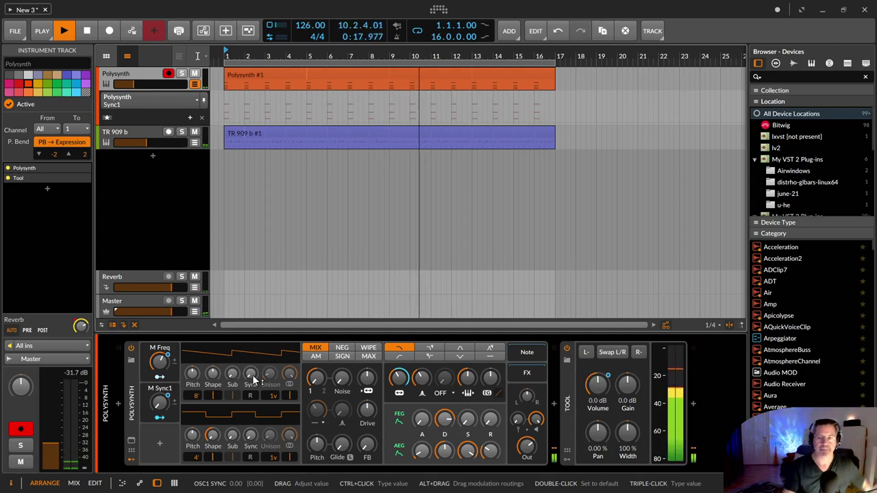
{"action": "left_click", "coordinate": [163, 103]}
{"action": "key", "text": "Escape"}
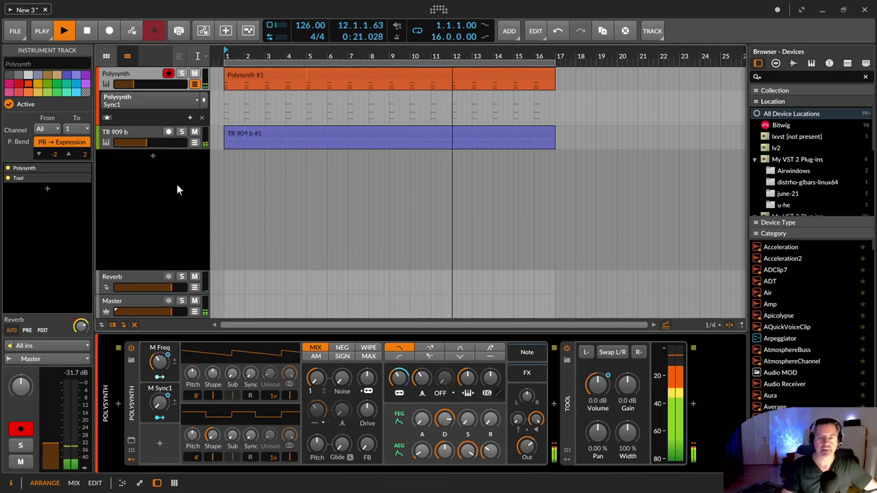
{"action": "left_click", "coordinate": [160, 408]}
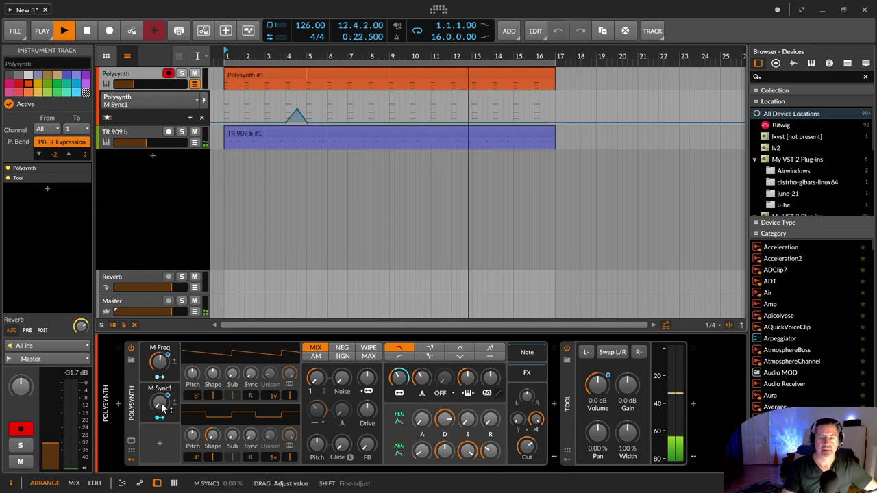
Hide the Polysynth track's automation lanes and stop playback
{"action": "left_click", "coordinate": [195, 84]}
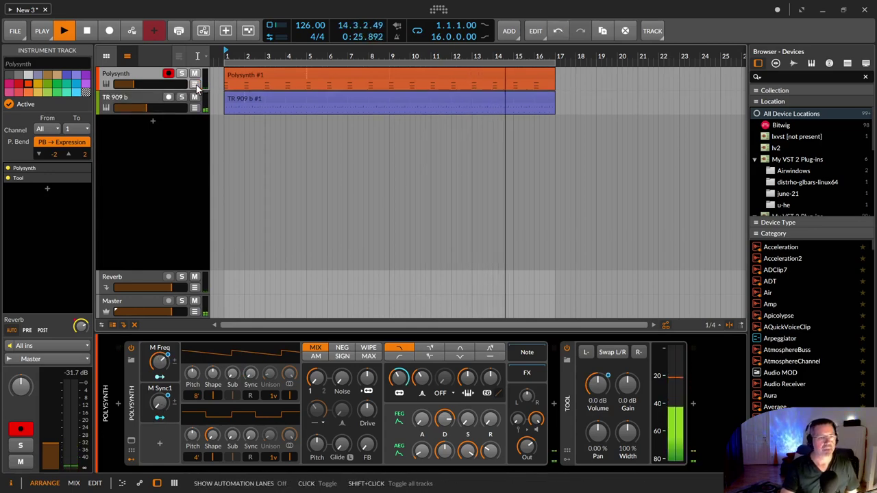
{"action": "key", "text": "space"}
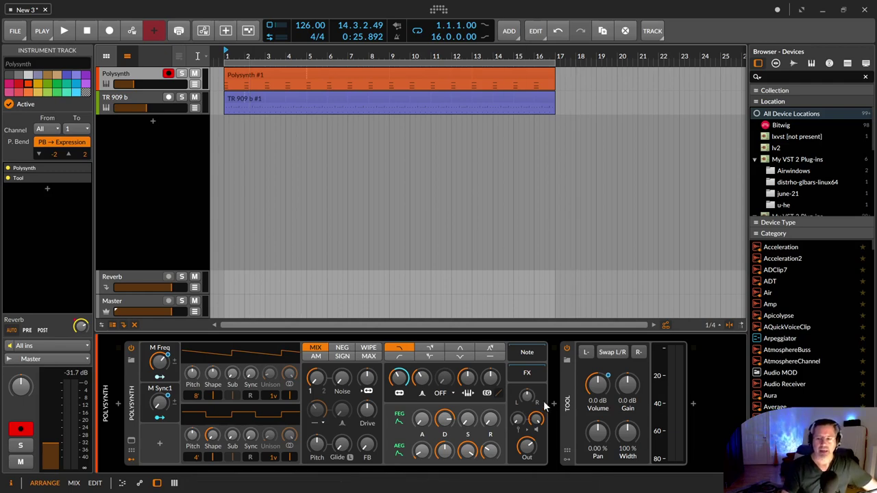
Select the Tool device that follows Polysynth in the device chain
{"action": "left_click", "coordinate": [577, 390]}
{"action": "left_click", "coordinate": [573, 392]}
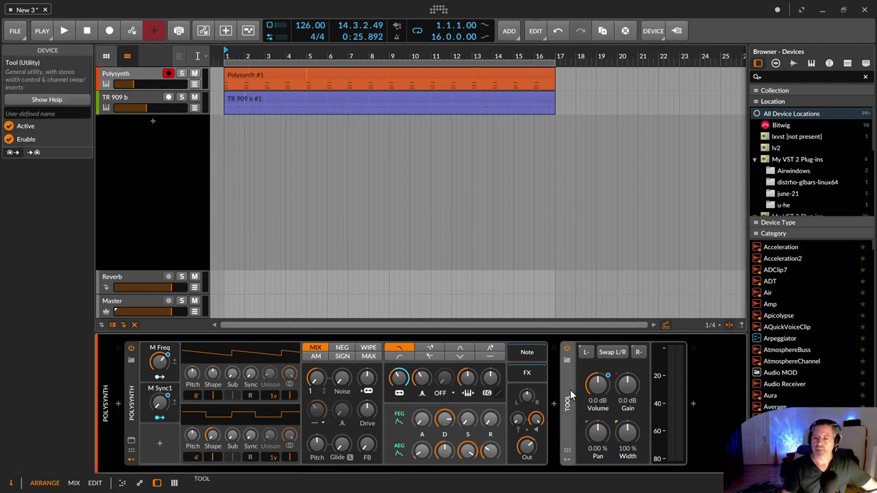